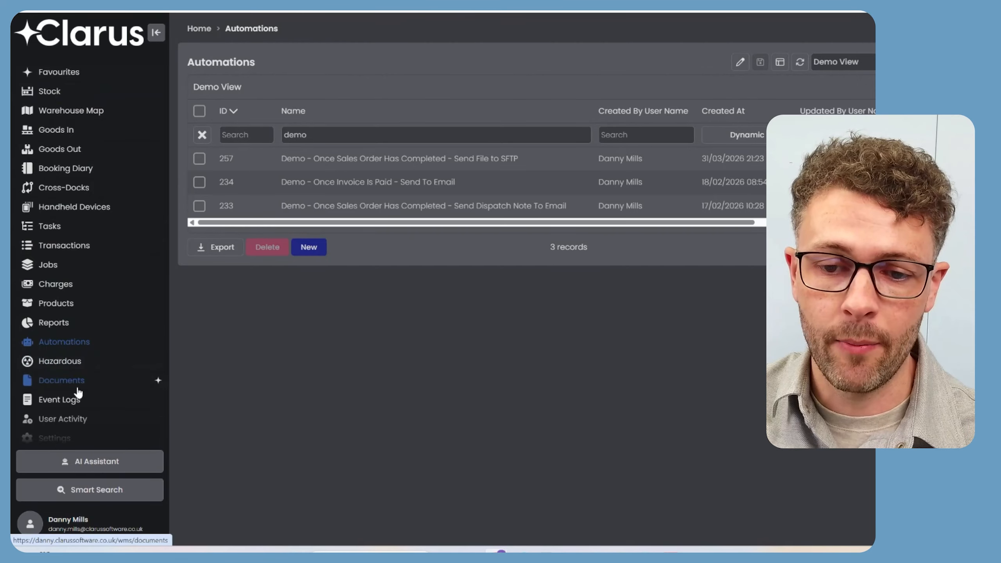
Scroll the 'demo'-filtered Automations list to view the three demo automations.
scroll(77, 391, down, 1)
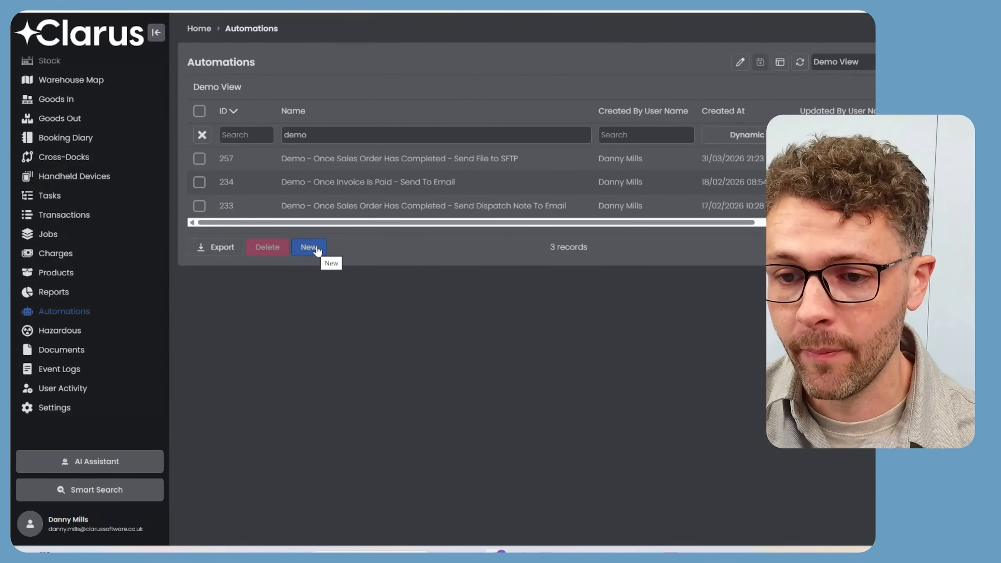
Start a new automation and name it 'Automation Test'.
click(311, 247)
click(354, 107)
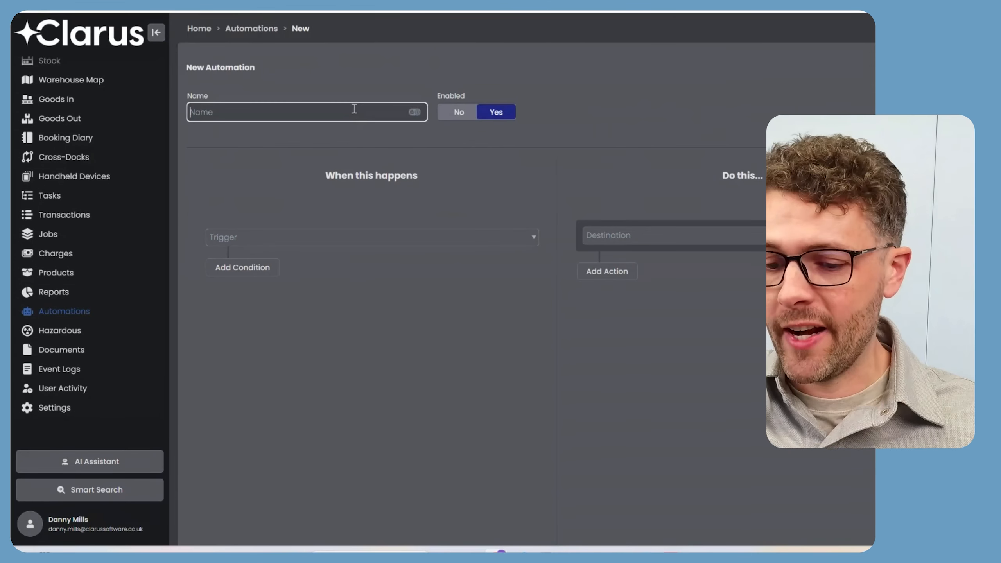
text(Automation Test)
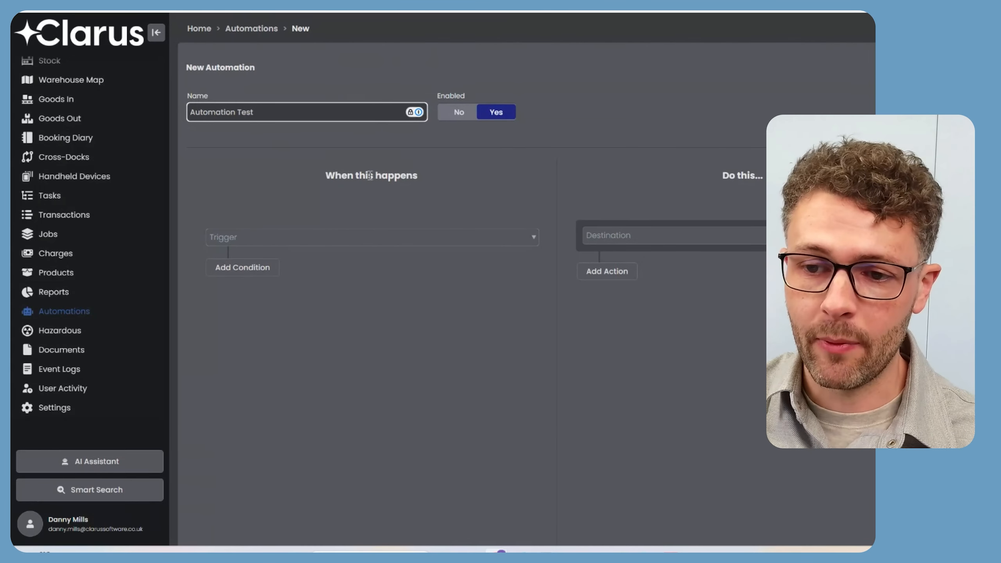
click(336, 236)
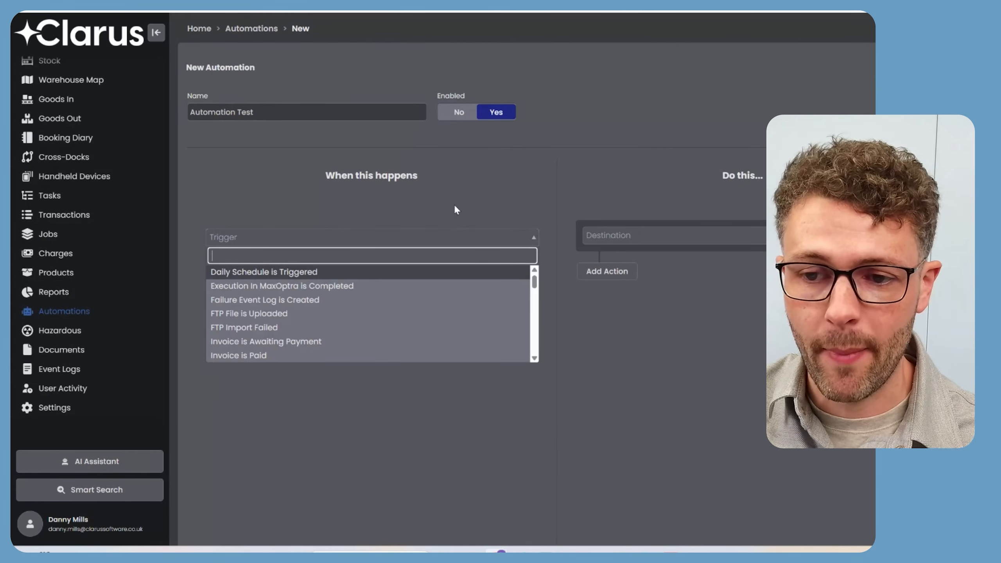
Set the trigger to 'Sales Order is Completed', previewing the destination options without choosing one.
drag(534, 279, 537, 293)
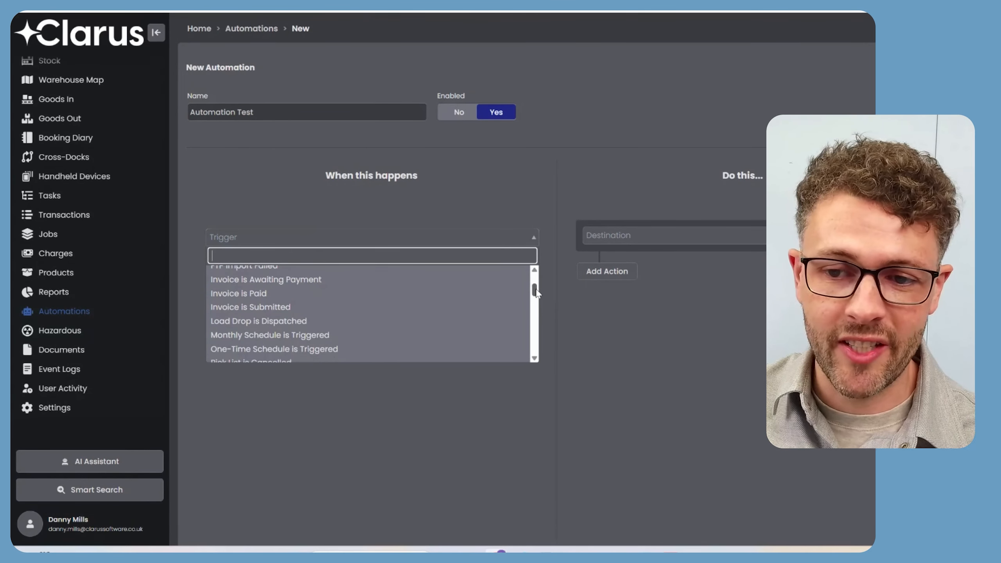
drag(537, 292, 556, 324)
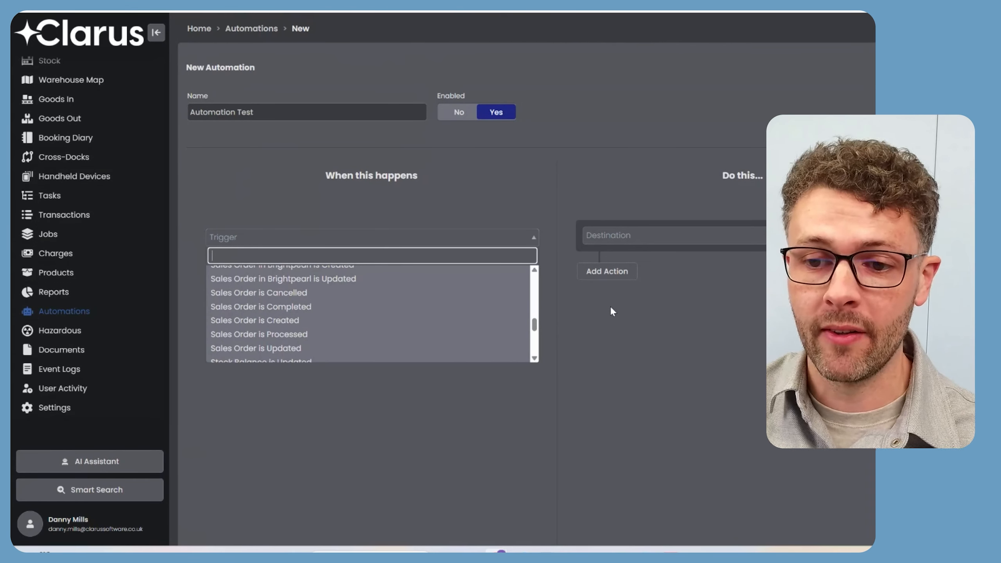
click(648, 229)
click(648, 230)
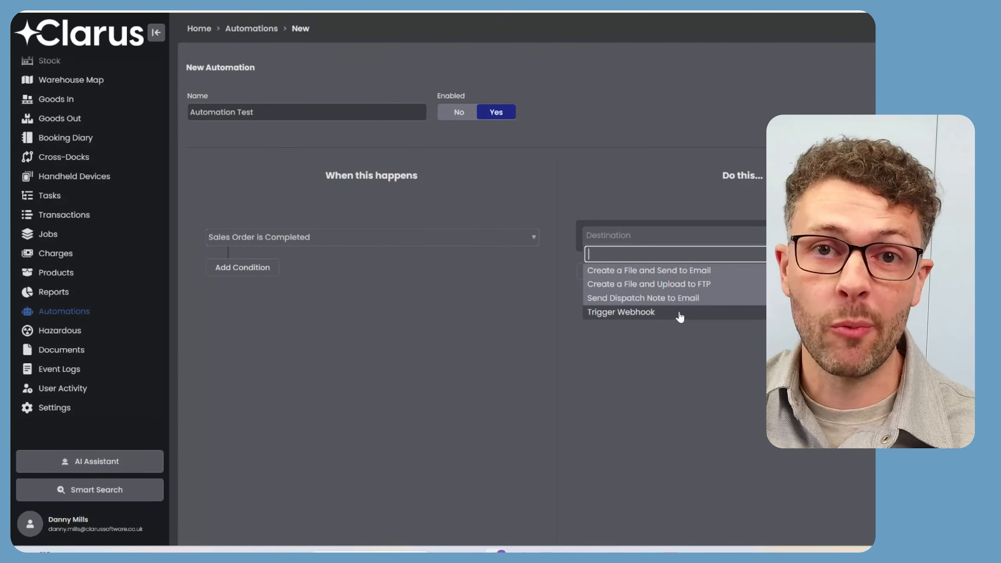
click(675, 375)
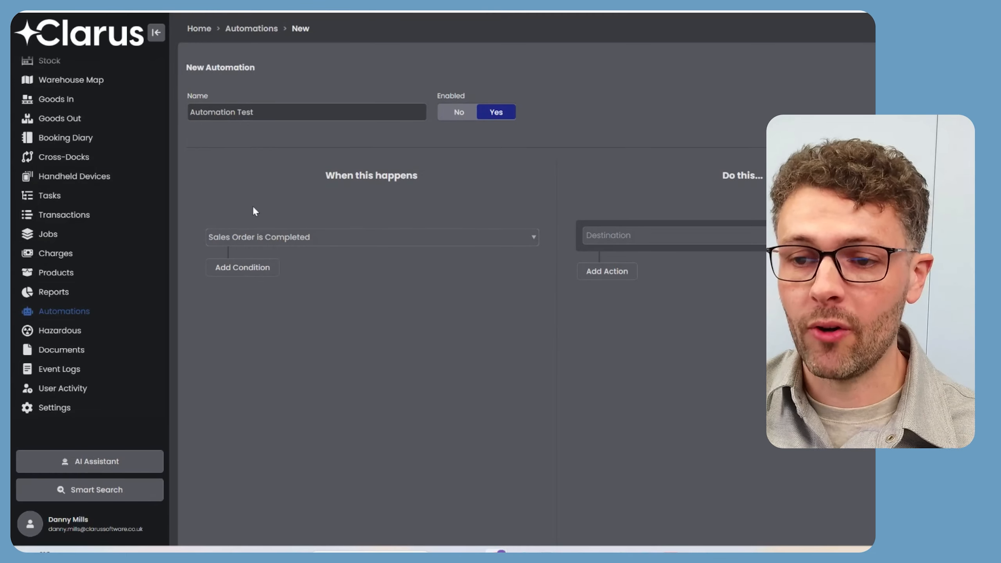
Add an Account ID condition to the trigger, plus a blank second condition.
click(256, 272)
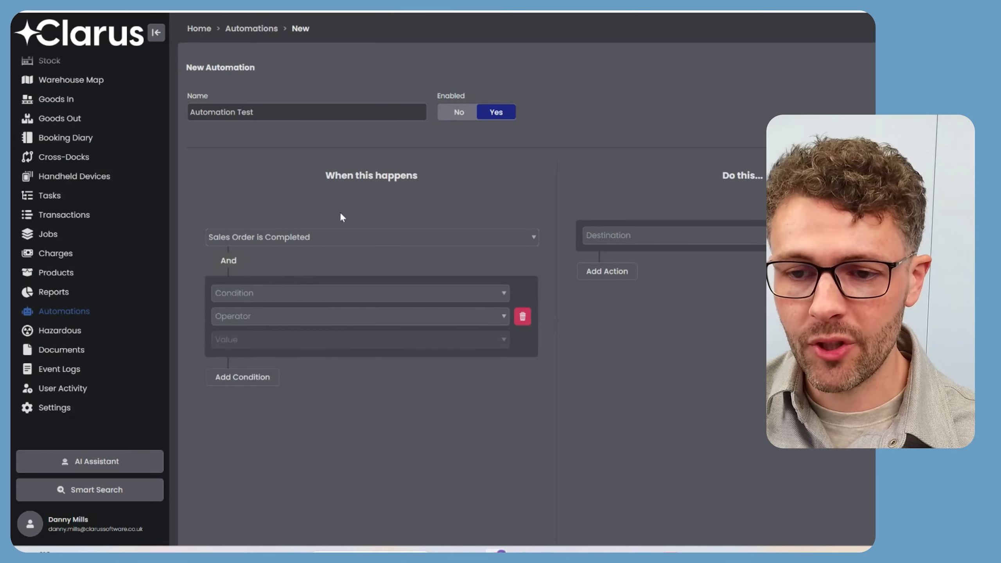
click(278, 296)
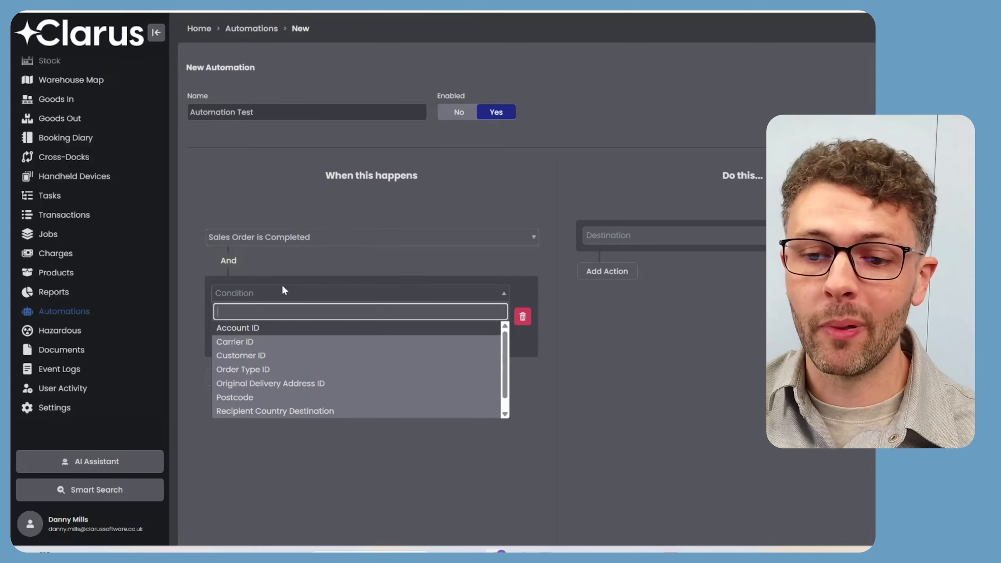
click(279, 332)
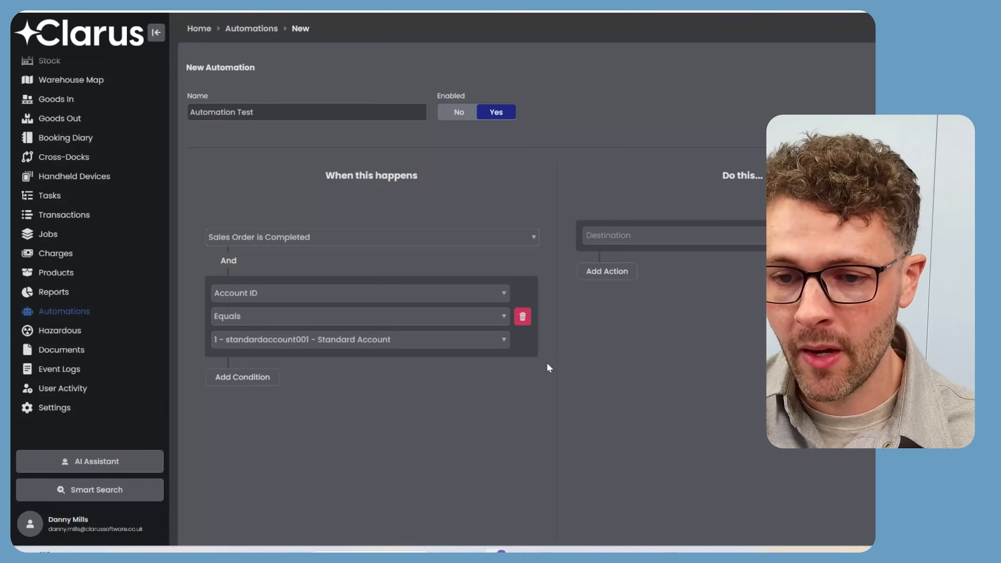
click(239, 384)
scroll(278, 316, down, 2)
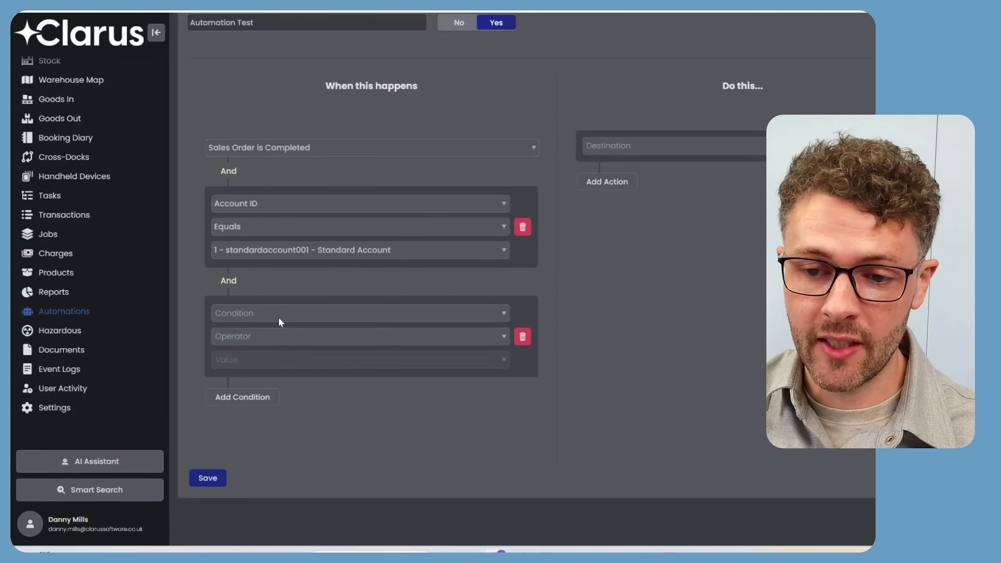
click(279, 316)
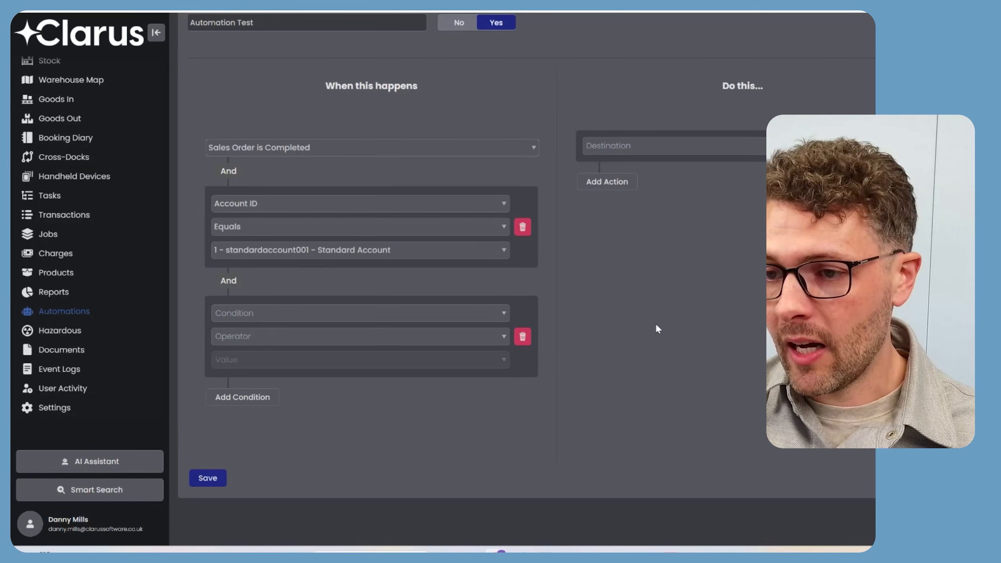
click(607, 181)
click(639, 145)
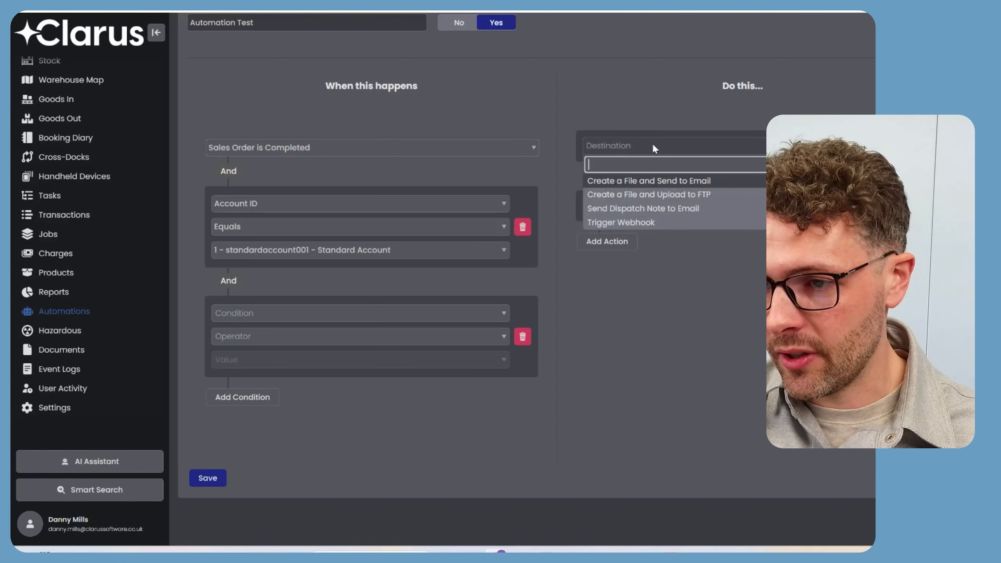
Set the action to Create a File and Upload to FTP with file name sales_order.csv.
click(666, 195)
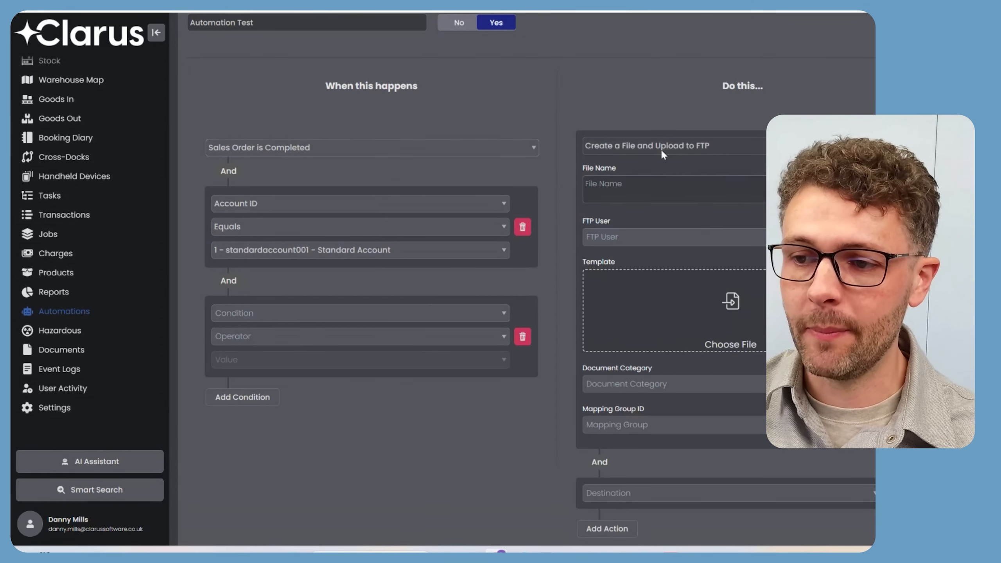
click(615, 194)
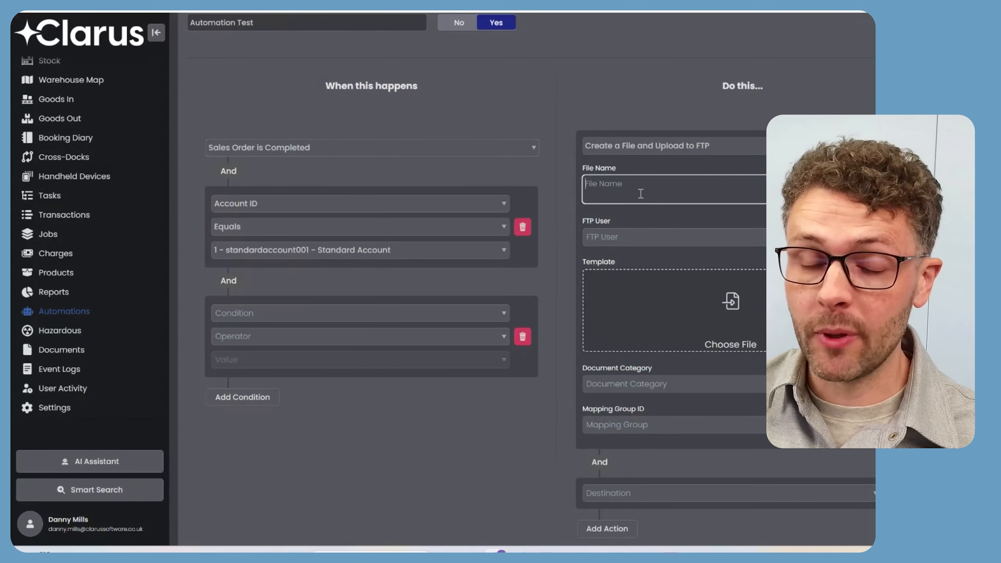
text(sales_order.csv)
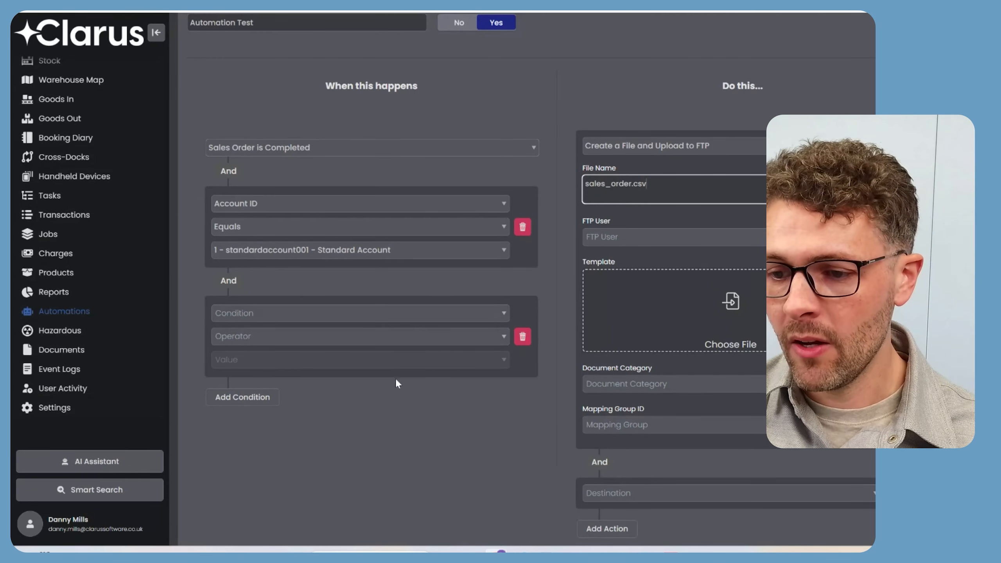
scroll(559, 349, down, 2)
scroll(495, 363, up, 4)
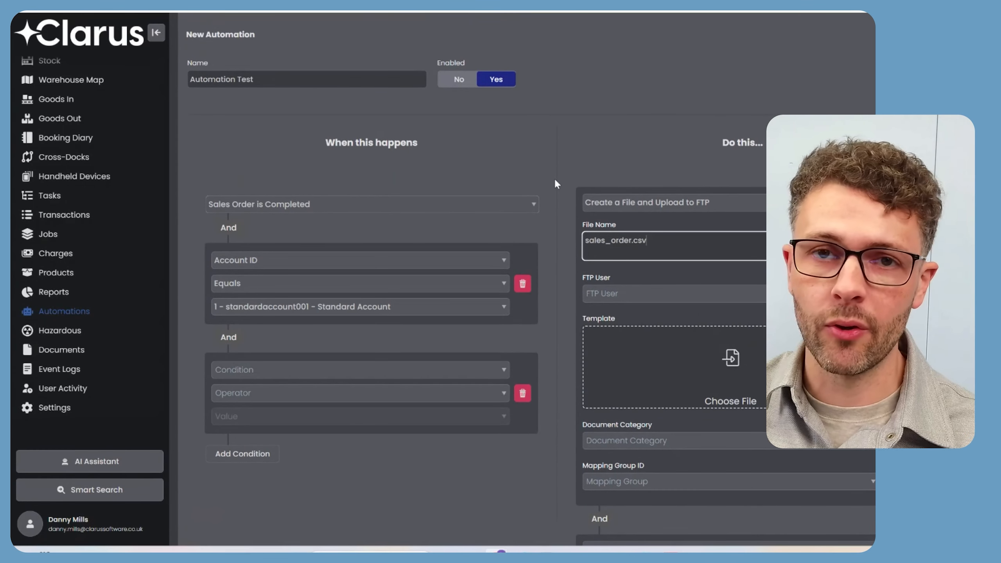
scroll(552, 173, down, 2)
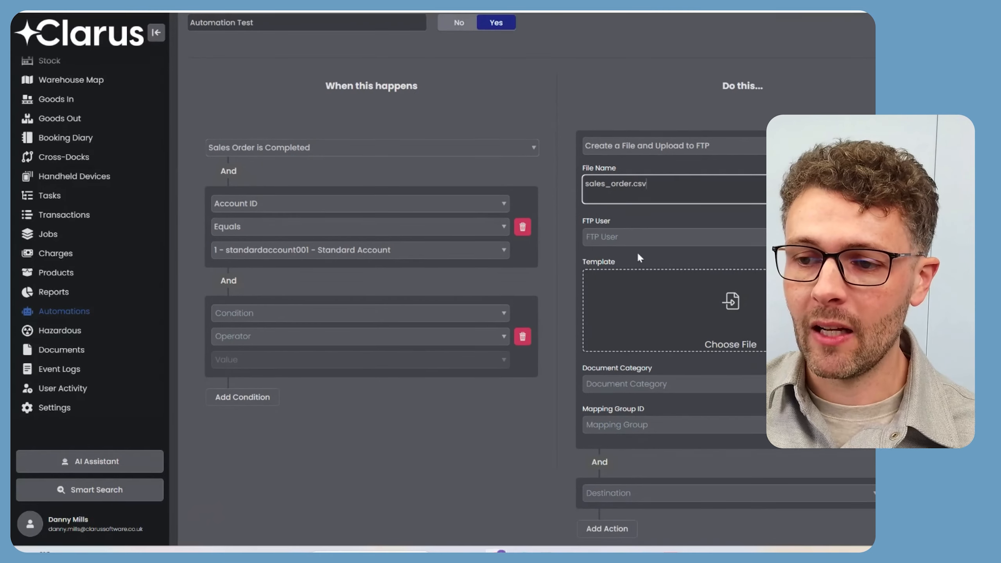
scroll(541, 205, up, 3)
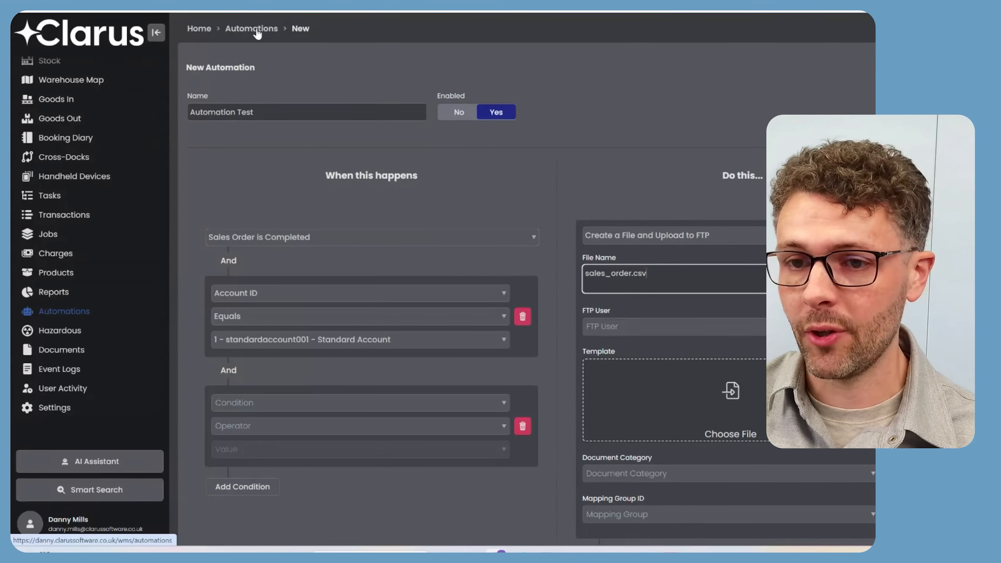
Leave the new automation for the Automations list and expand the Goods Out section.
click(262, 34)
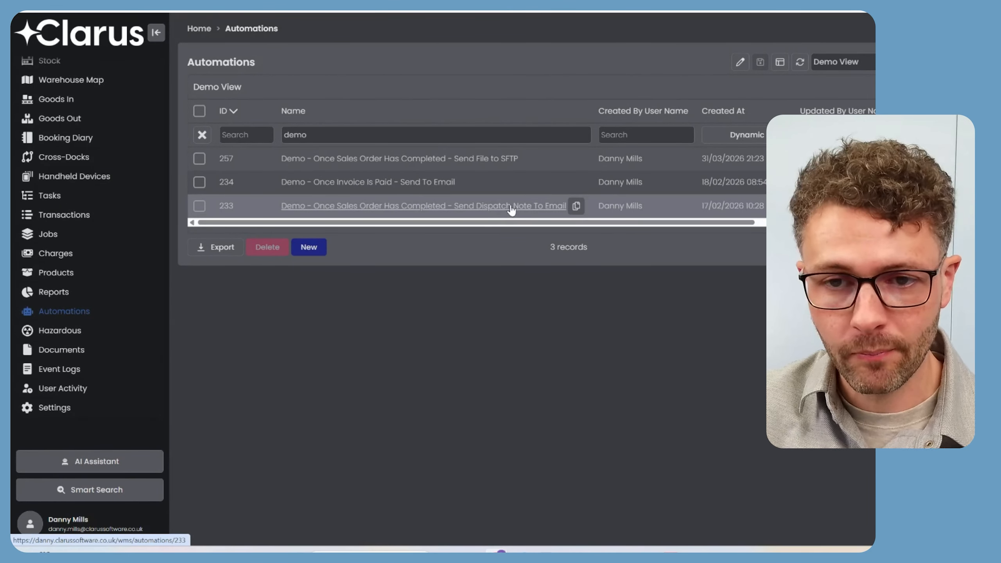
click(59, 119)
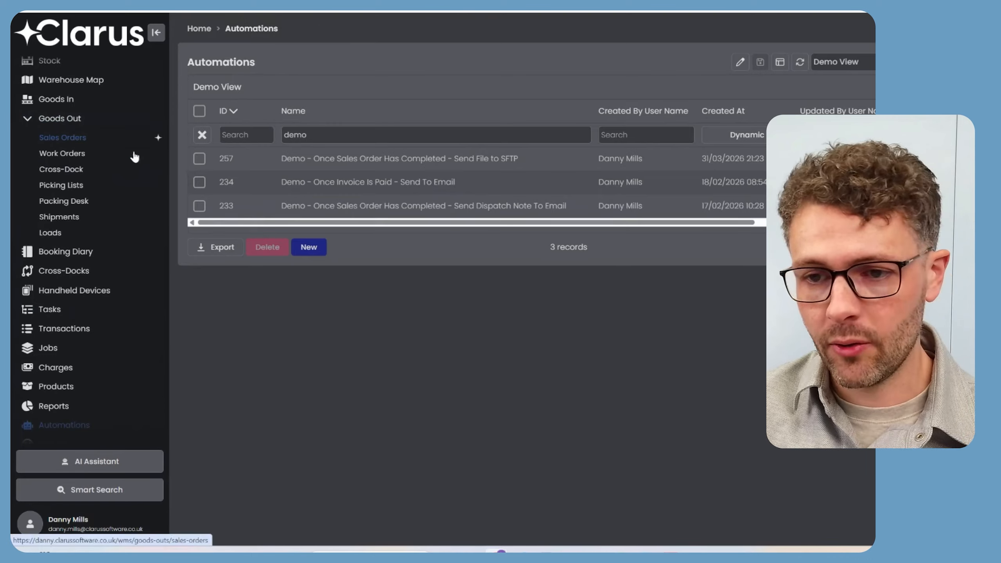
Open sales order Demo-Order-002 and save it for pick processing.
click(74, 143)
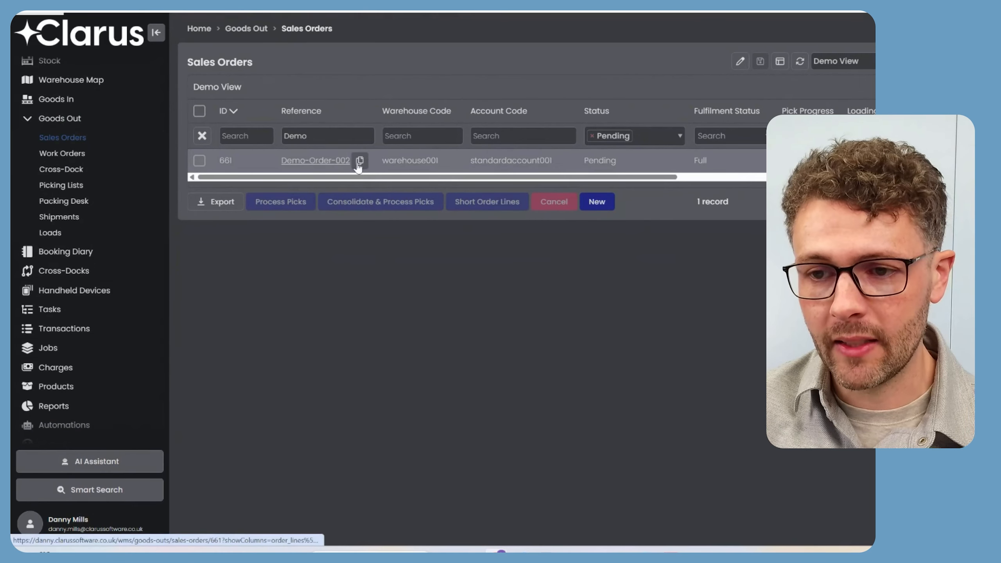
click(358, 165)
scroll(554, 196, down, 3)
scroll(554, 196, down, 5)
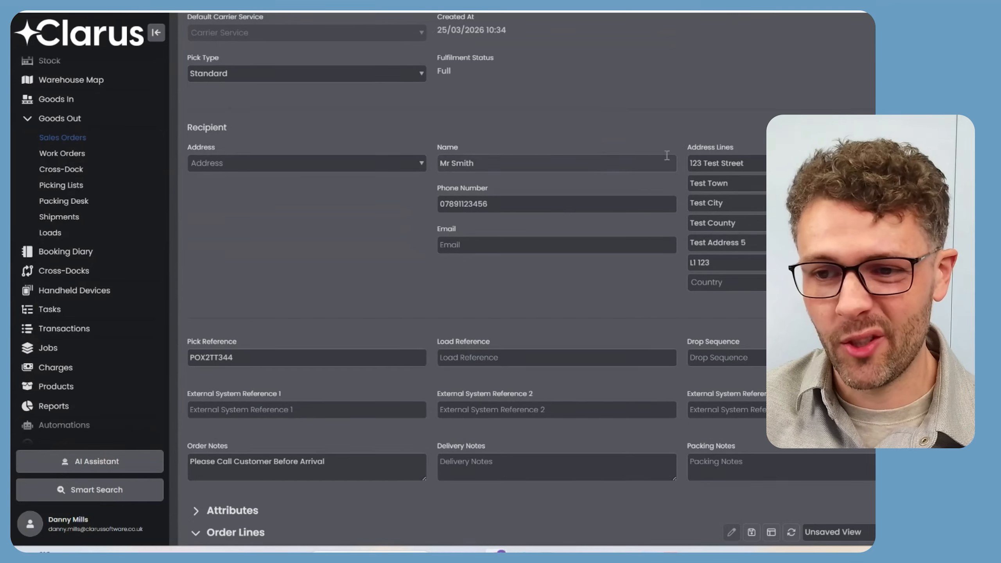
scroll(400, 217, down, 3)
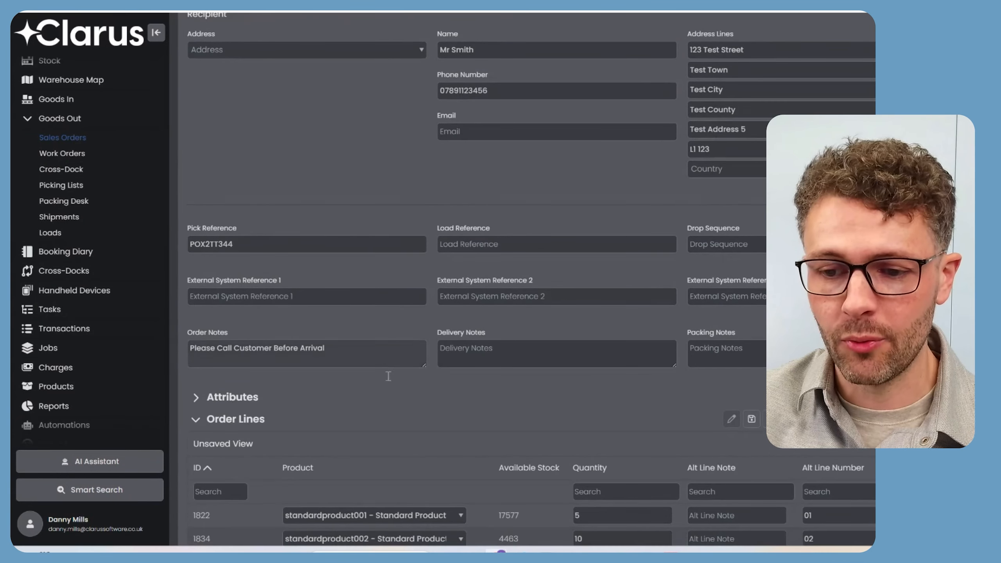
scroll(402, 209, down, 4)
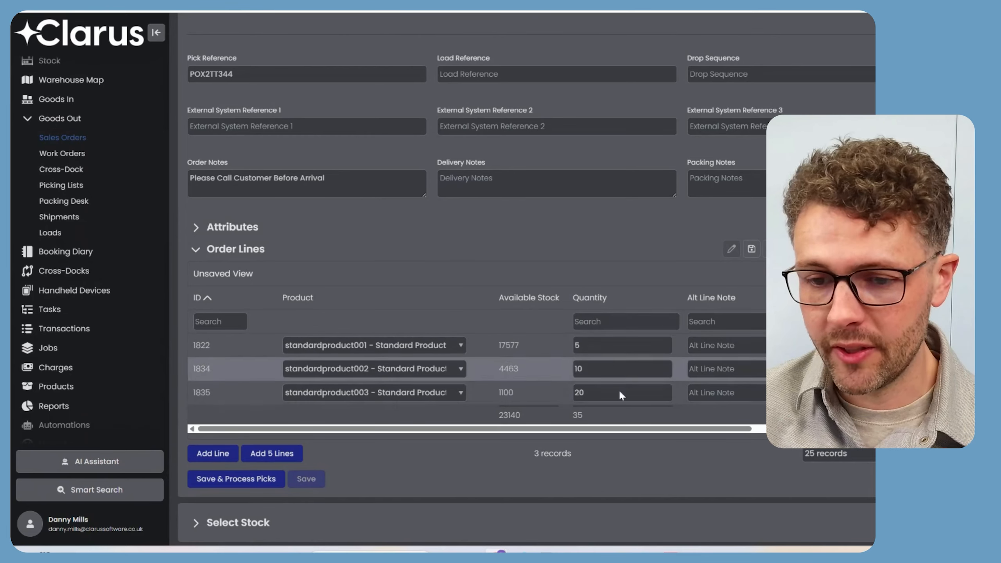
scroll(550, 239, down, 1)
click(231, 438)
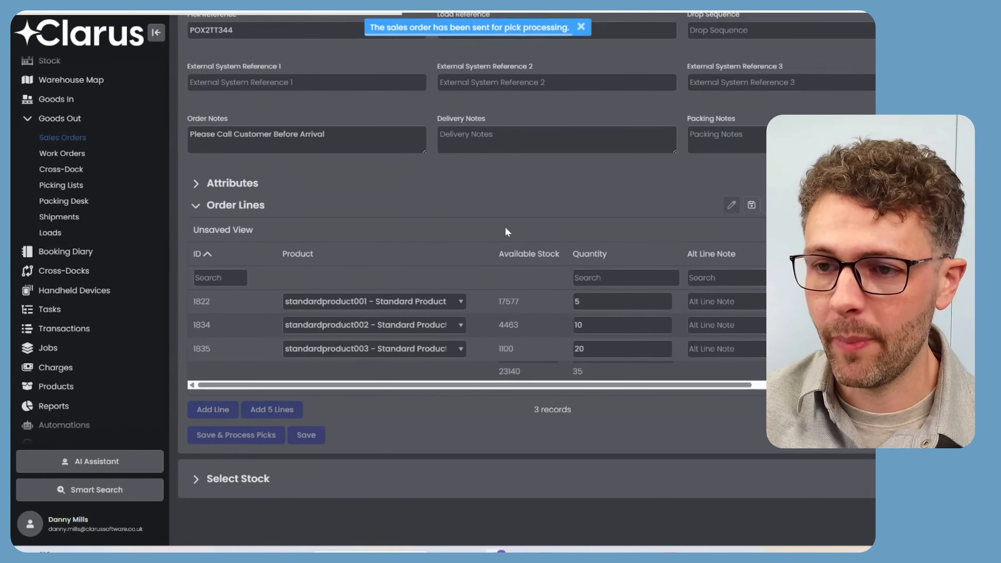
scroll(504, 220, down, 4)
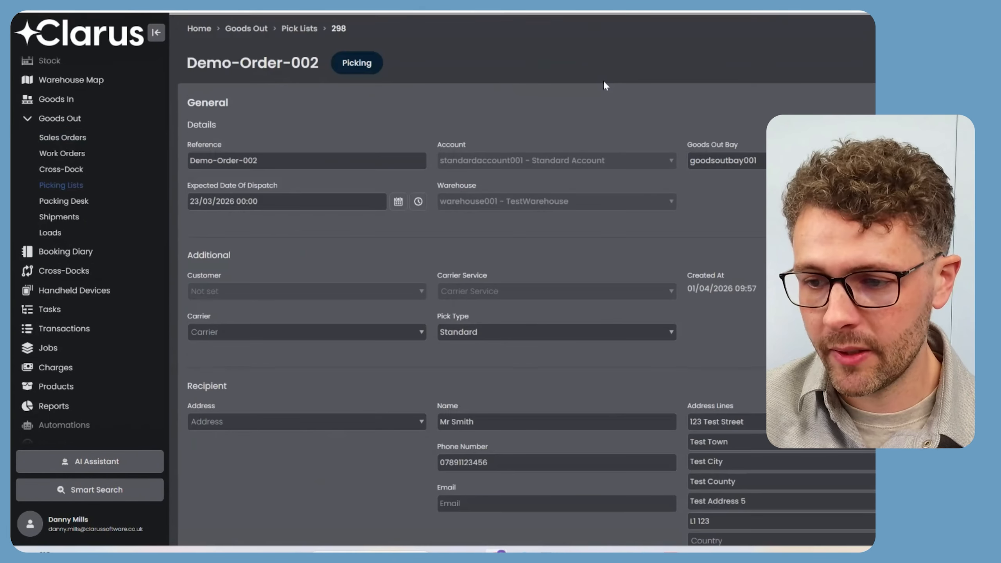
Scroll the Demo-Order-002 pick list to confirm it is Completed with 3/3 dispatched.
scroll(568, 281, down, 10)
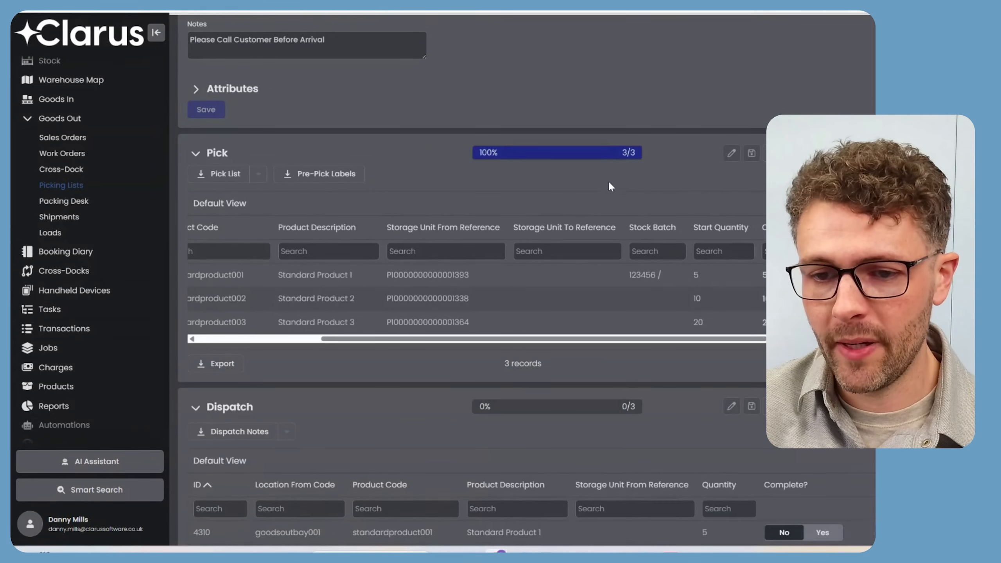
scroll(613, 182, down, 5)
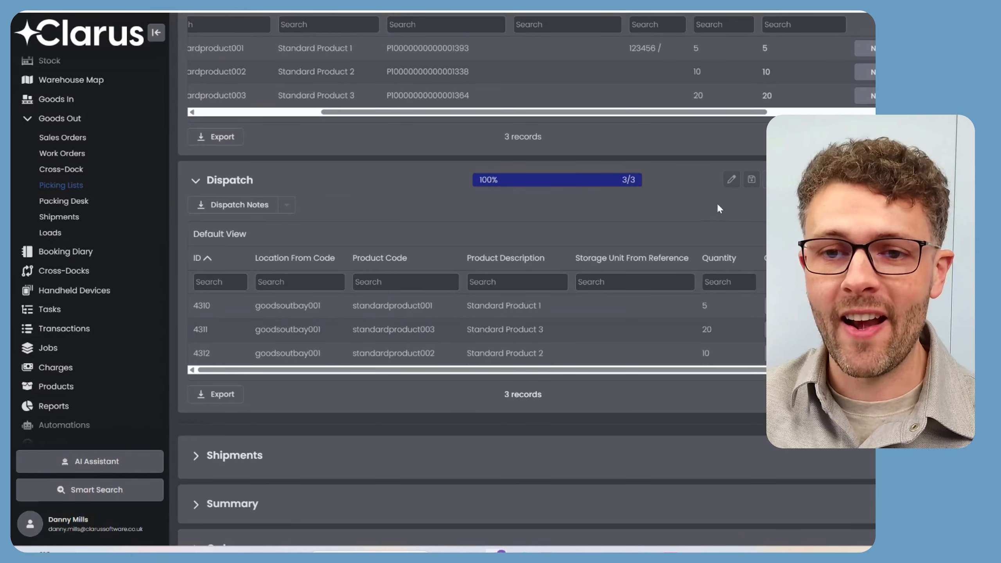
scroll(662, 213, up, 15)
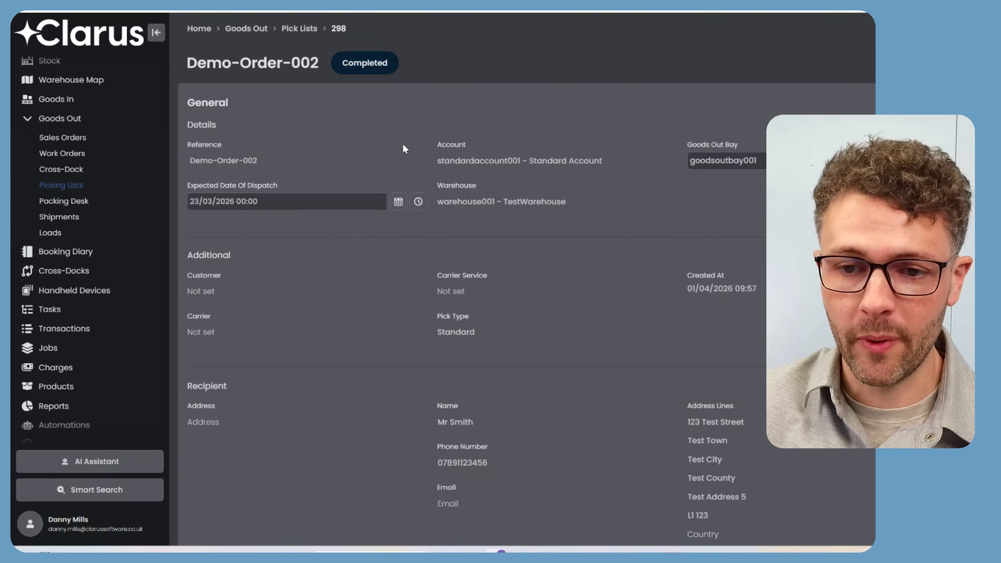
scroll(398, 147, down, 10)
scroll(80, 293, down, 3)
Open Documents and review the newest order_Demo-Order-002.csv exports and dispatch note.
click(63, 350)
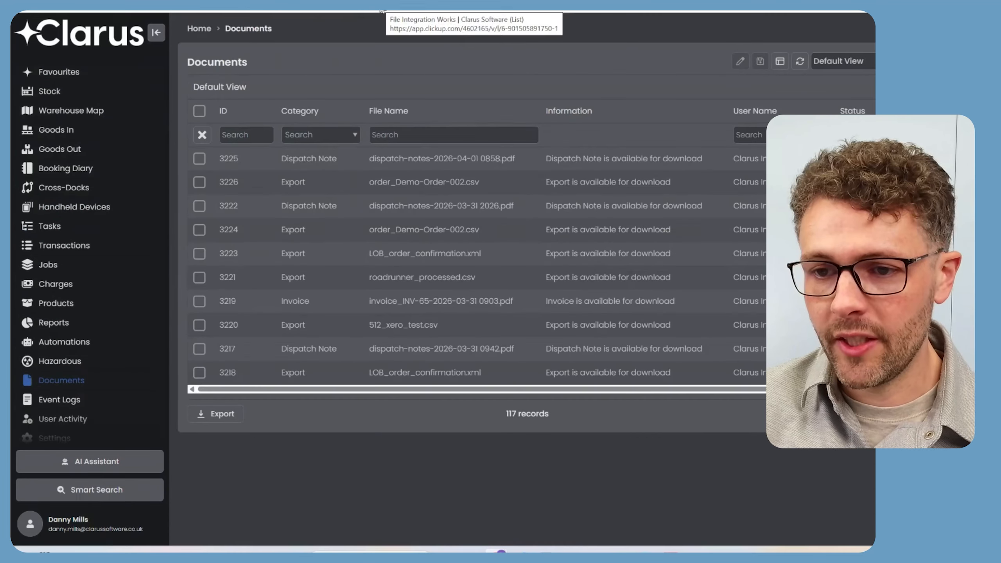
drag(485, 190, 504, 168)
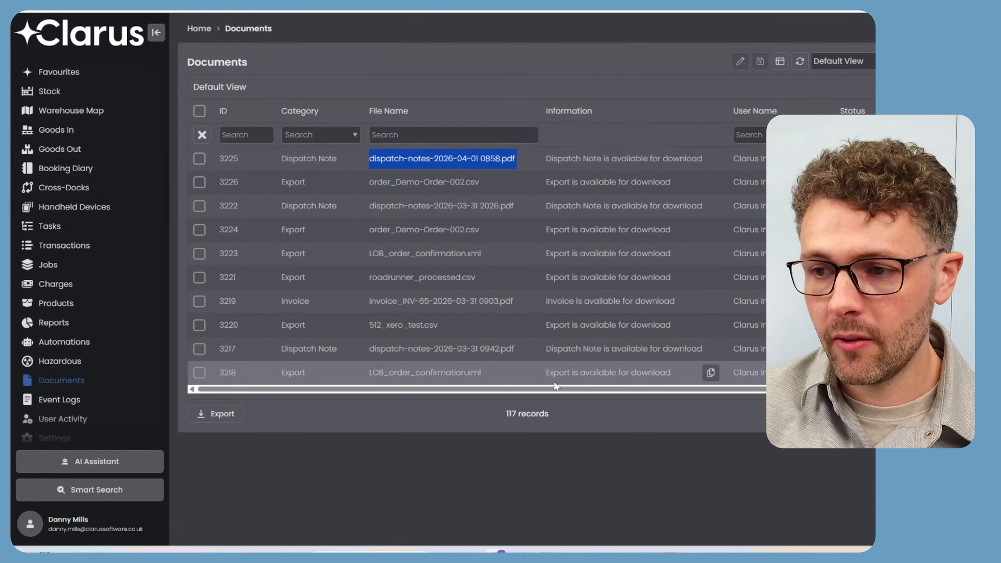
scroll(571, 394, right, 4)
drag(840, 183, 772, 161)
click(784, 161)
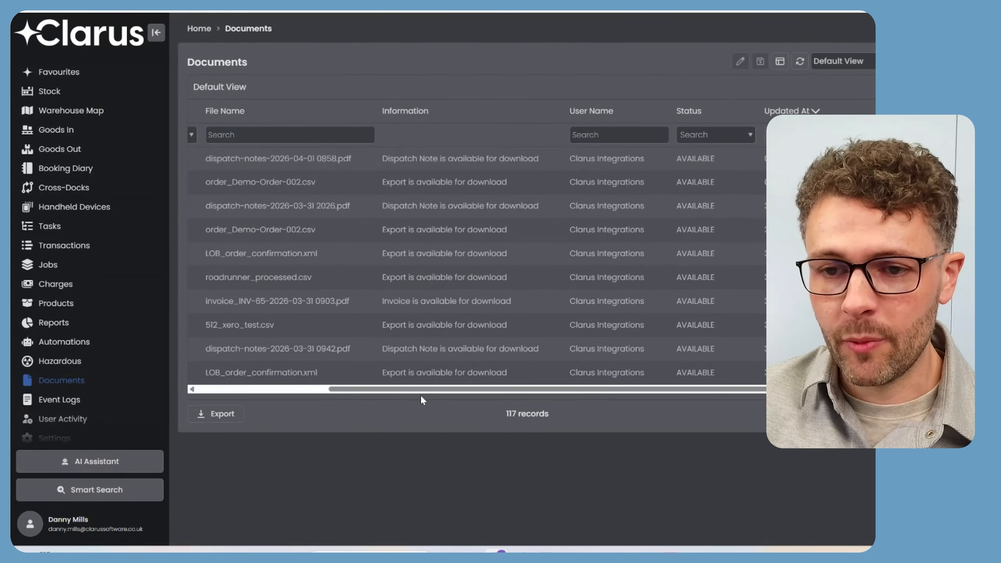
drag(408, 389, 276, 389)
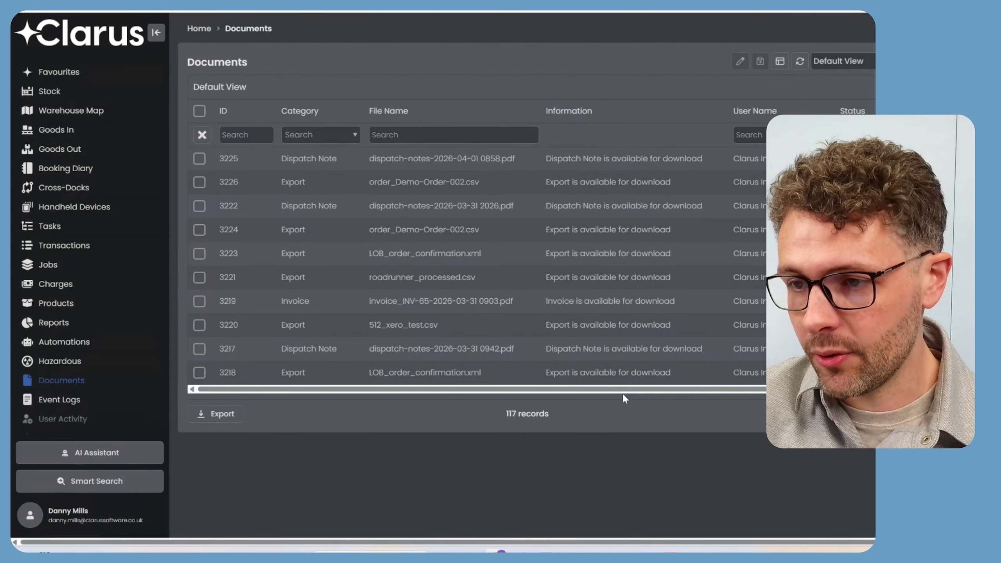
scroll(628, 397, right, 5)
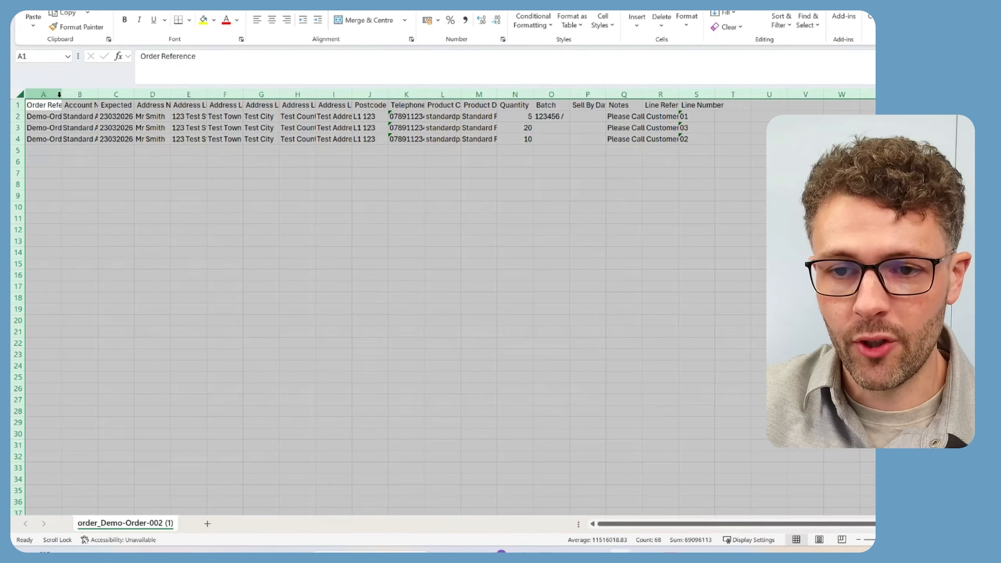
Auto-fit the CSV's columns and inspect the batch, descriptions, quantities, notes and line numbers.
double_click(60, 95)
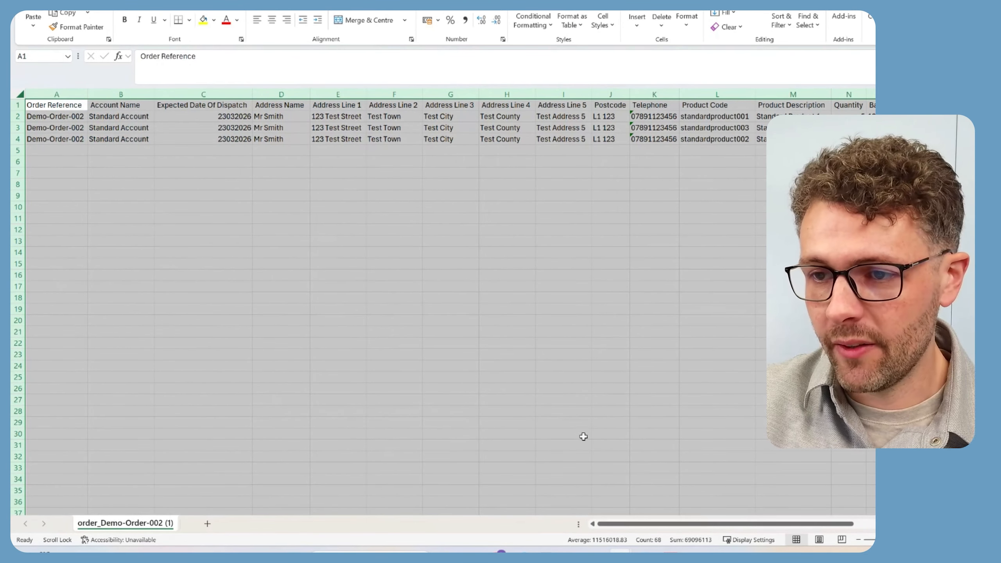
click(539, 206)
drag(704, 524, 785, 523)
click(615, 115)
drag(583, 114, 522, 136)
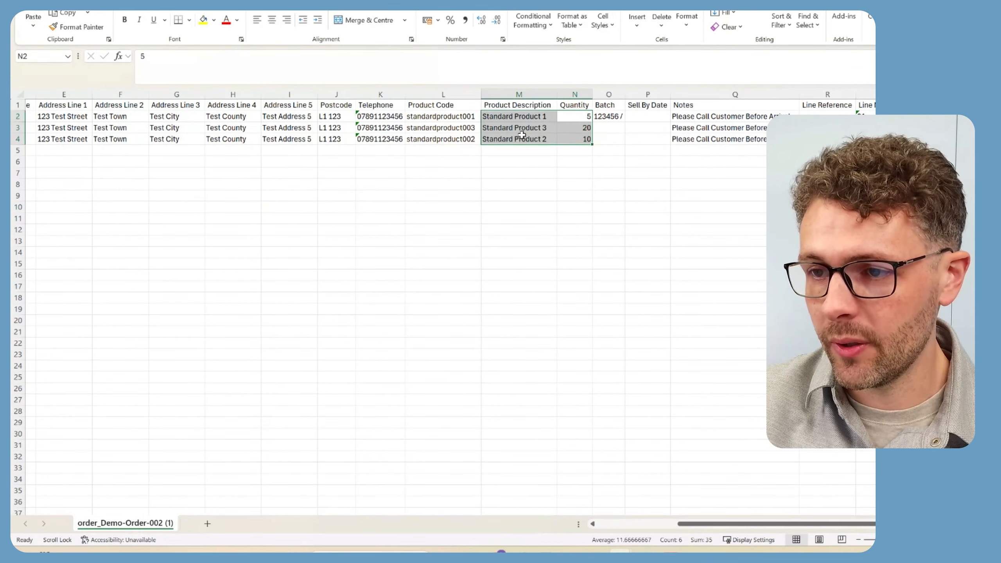
drag(715, 116, 728, 141)
drag(871, 117, 873, 139)
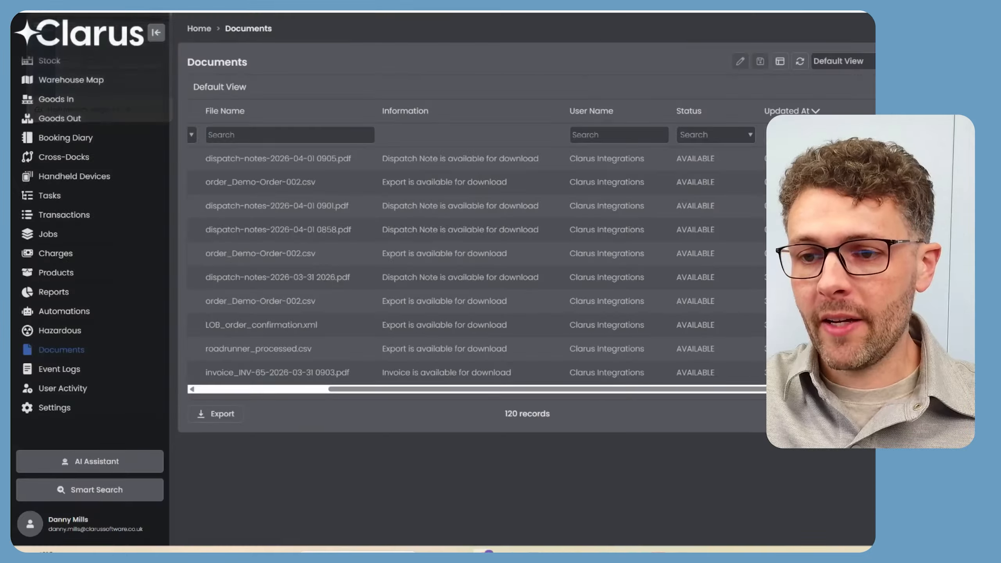
click(99, 11)
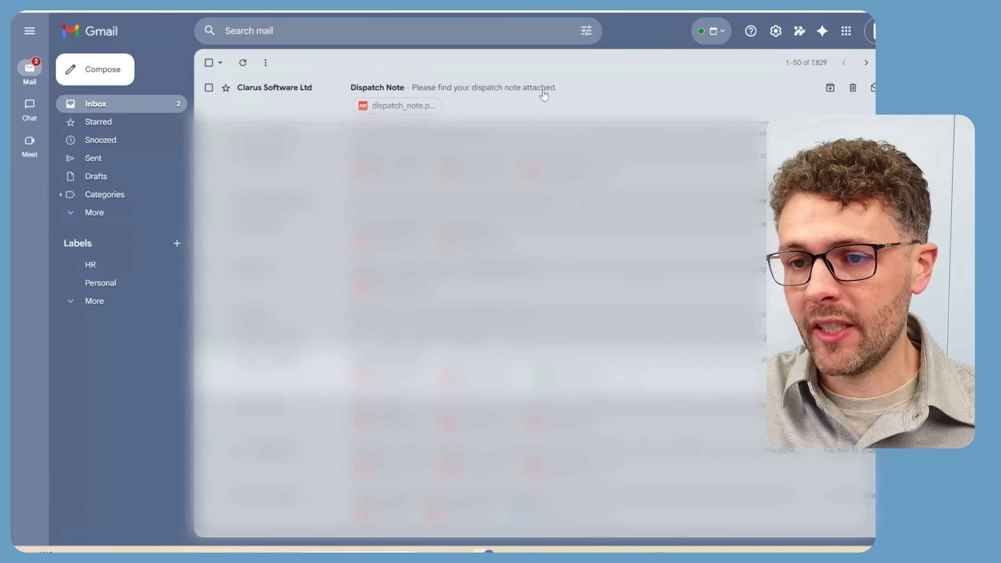
Read the Dispatch Note email's body and dispatch_note.pdf attachment, then return to the Automations list.
click(536, 92)
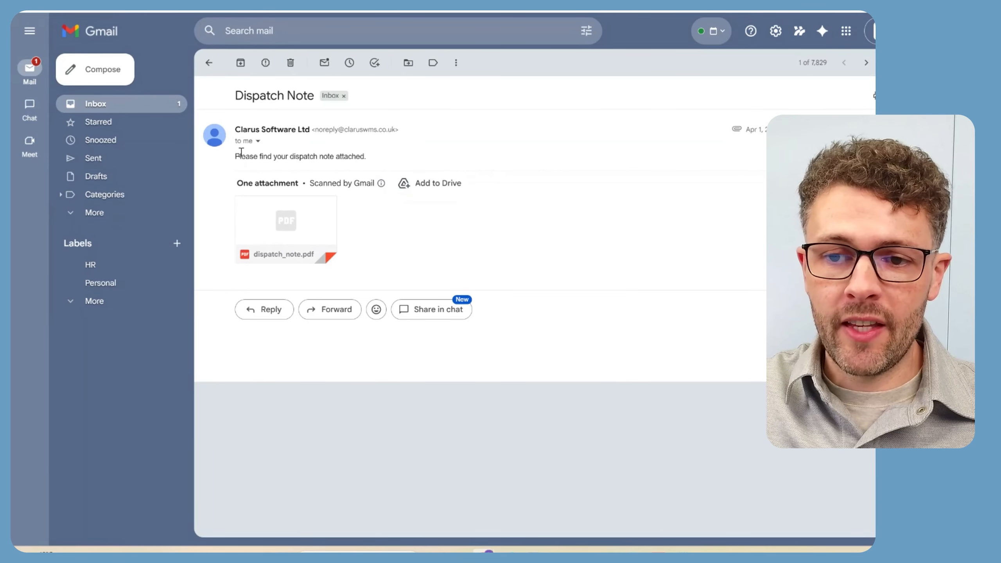
drag(235, 156, 379, 157)
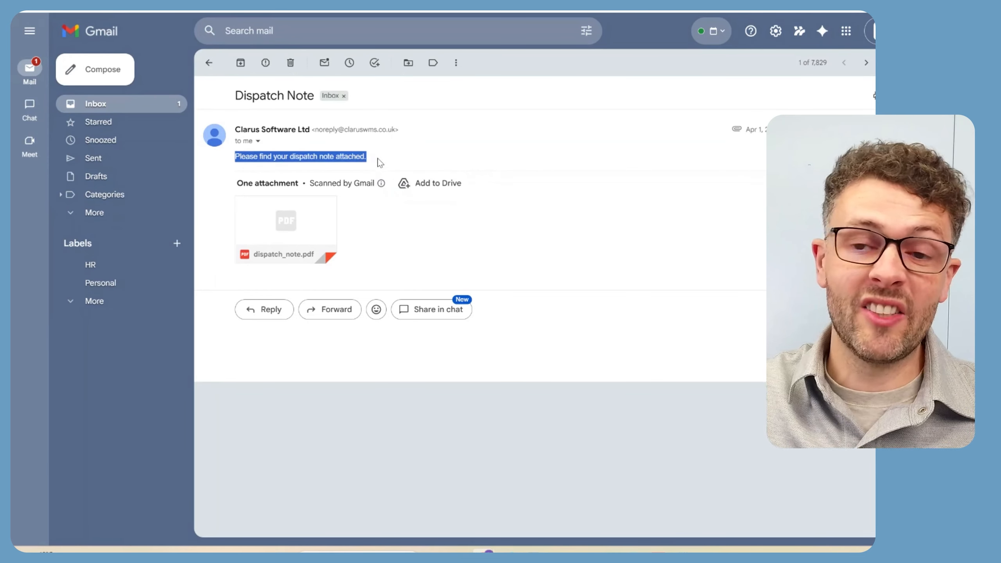
click(378, 161)
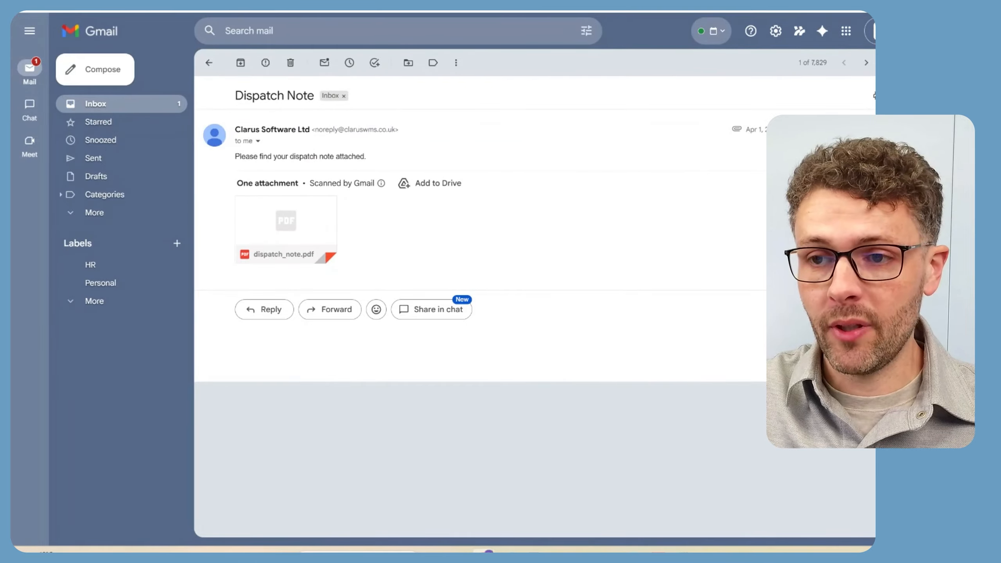
click(64, 312)
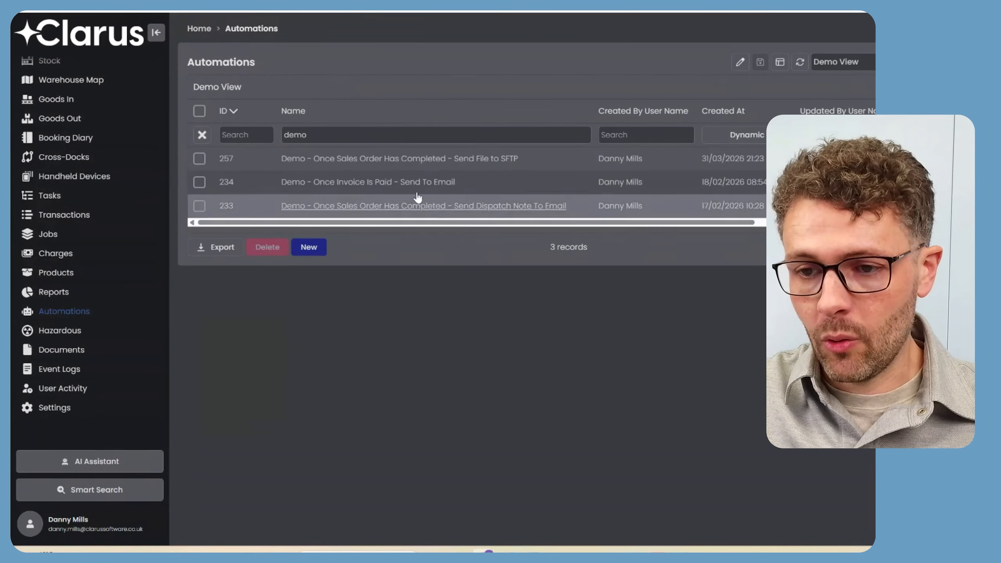
Review the Send Dispatch Note To Email automation's email recipient and subject settings.
click(475, 209)
scroll(620, 199, down, 4)
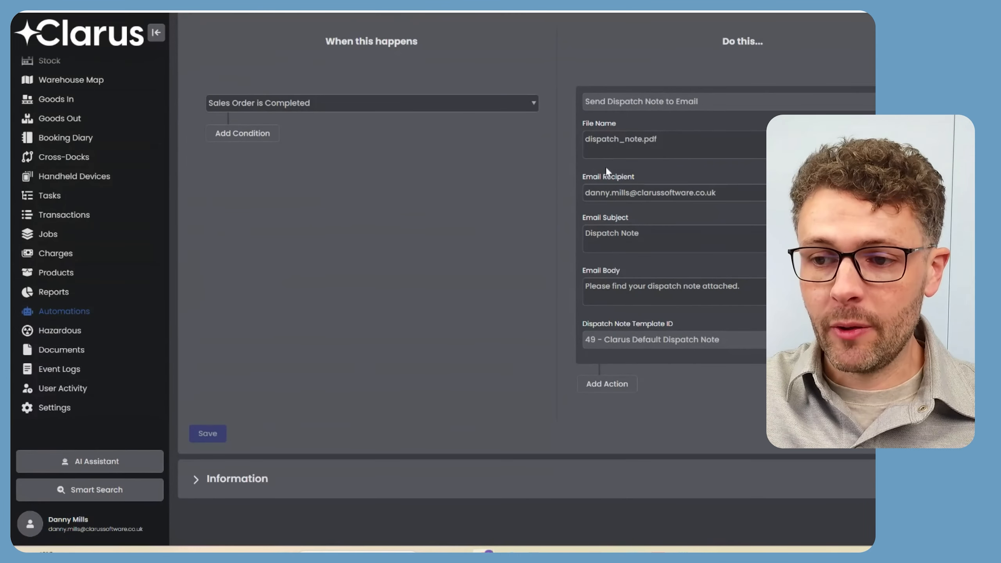
drag(586, 193, 731, 192)
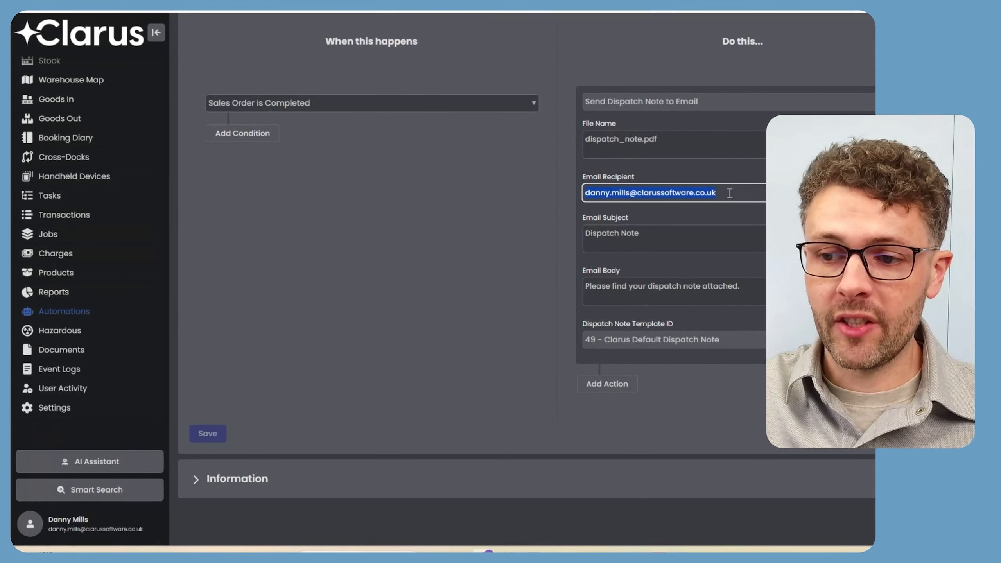
click(725, 192)
click(648, 236)
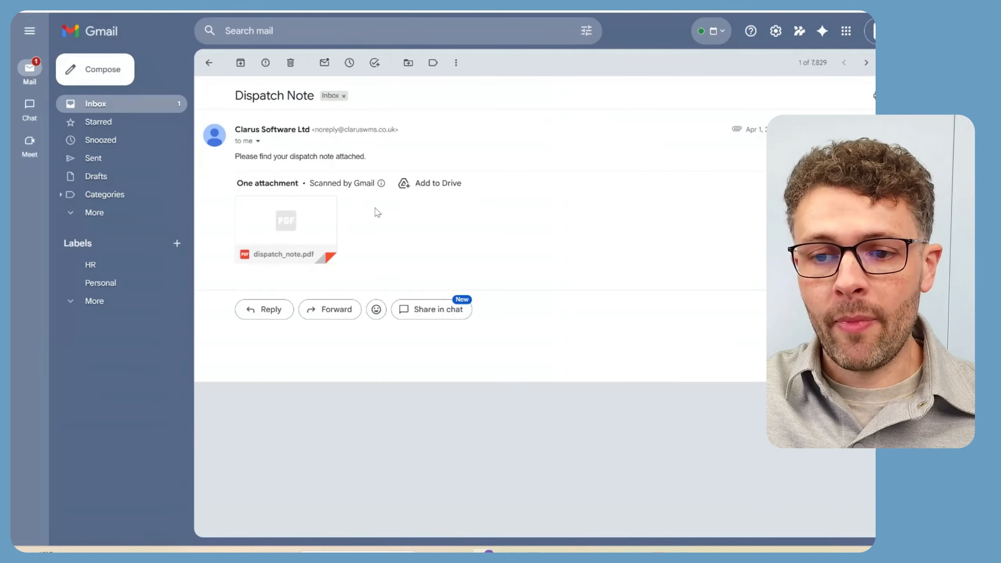
Preview dispatch_note.pdf: Dispatch Note 298 with three standard products totalling 35.
click(303, 226)
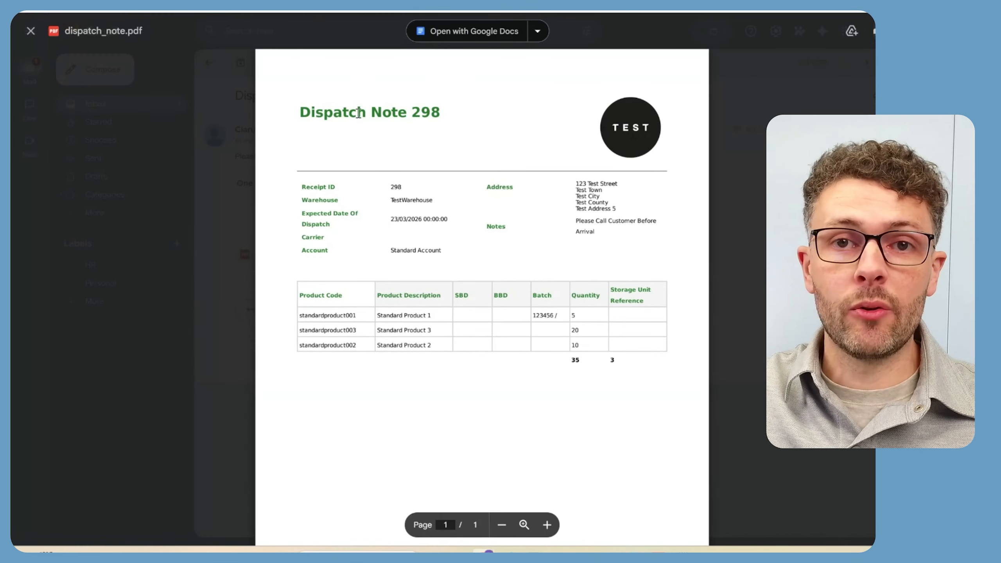
scroll(528, 312, down, 1)
scroll(528, 312, up, 1)
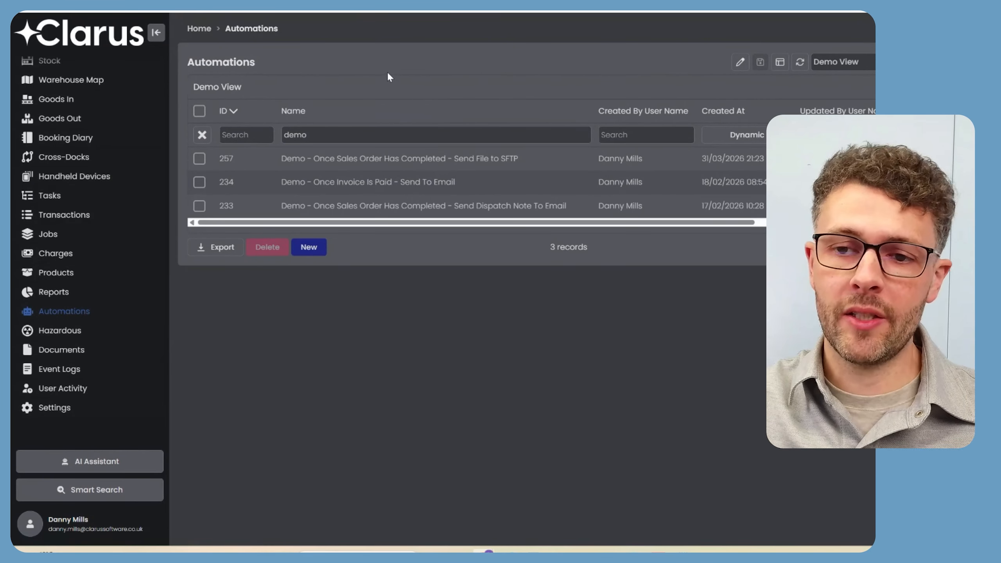
Review the invoice-paid automation's trigger and invoice templates unchanged, and add a blank condition.
click(406, 182)
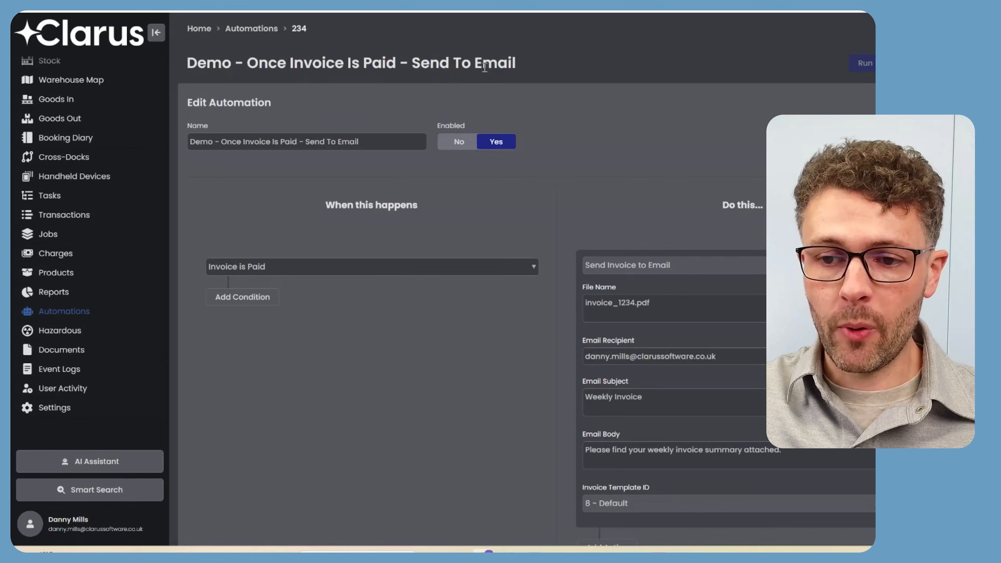
drag(324, 203, 430, 210)
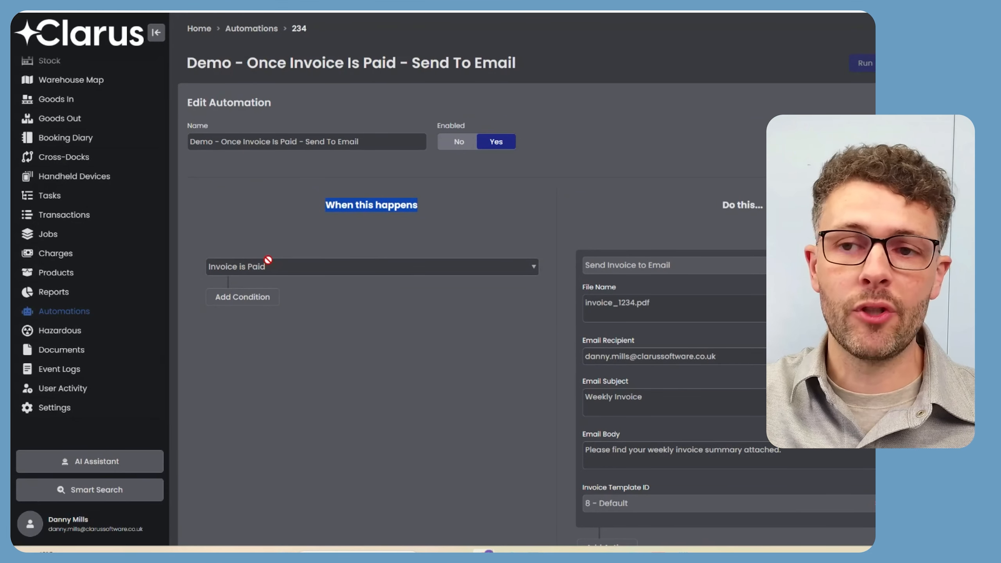
scroll(275, 251, down, 3)
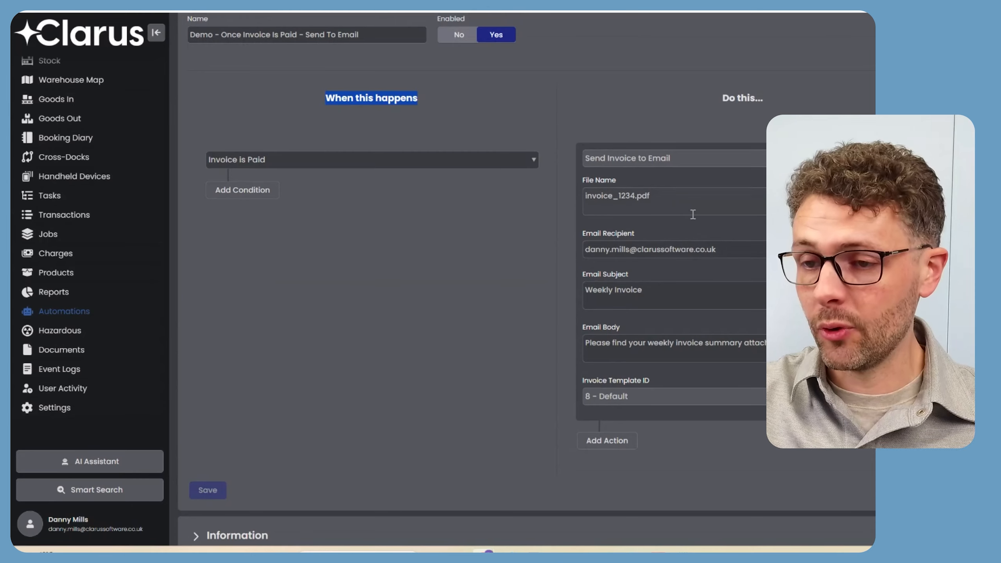
click(653, 396)
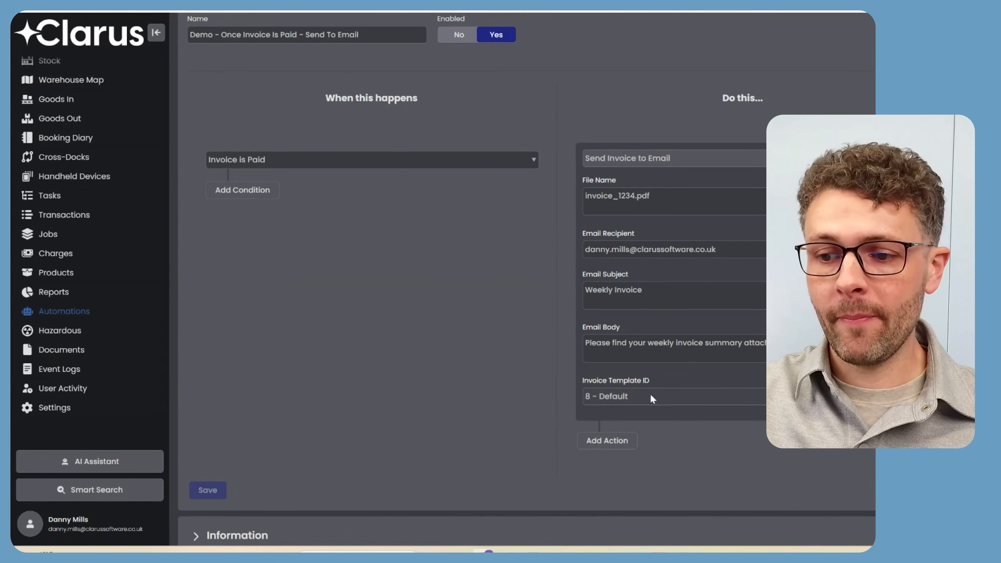
click(650, 397)
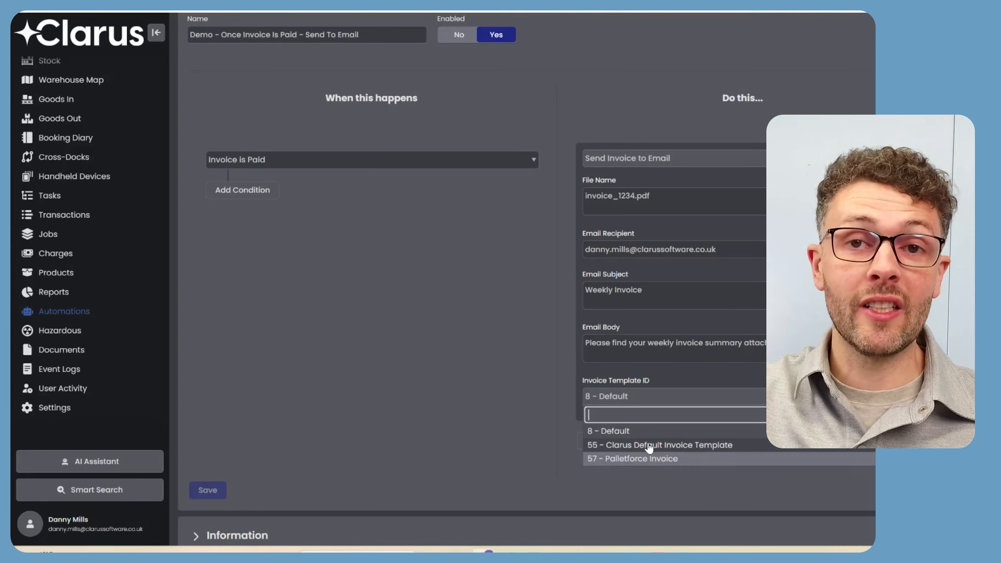
click(541, 333)
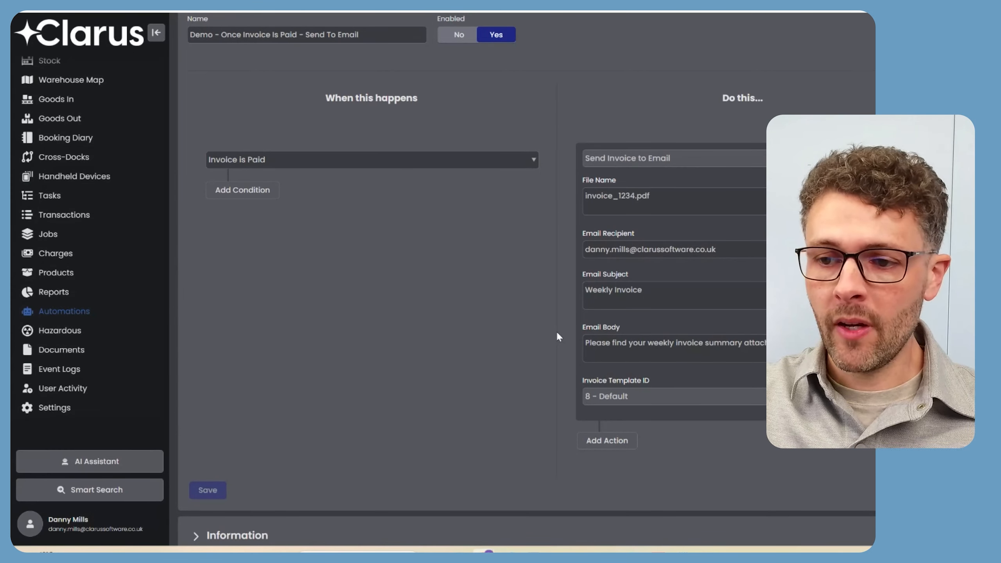
click(270, 196)
Set the new trigger condition to Account ID Equals Standard Account.
click(268, 219)
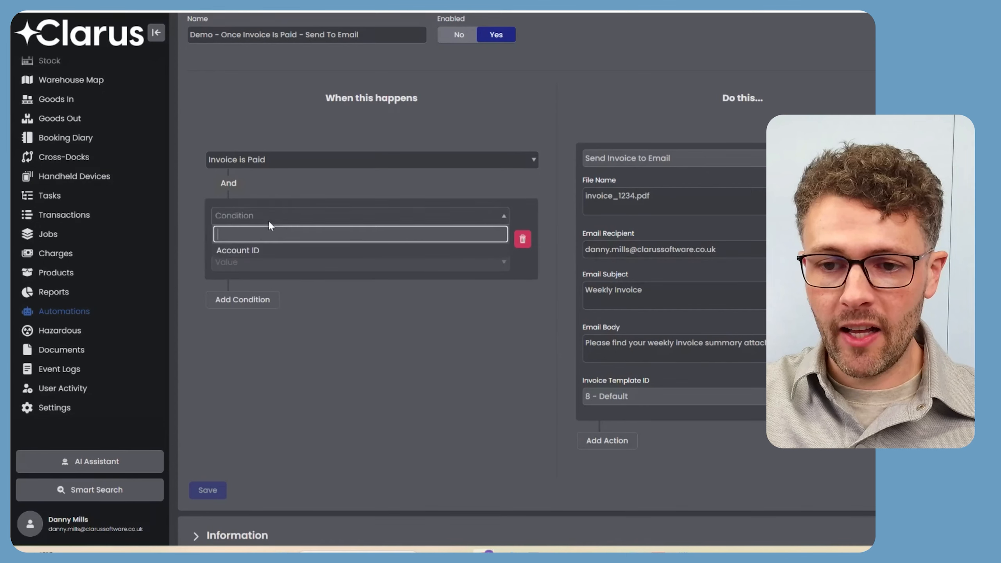
click(259, 249)
click(255, 239)
click(253, 287)
click(253, 269)
click(255, 311)
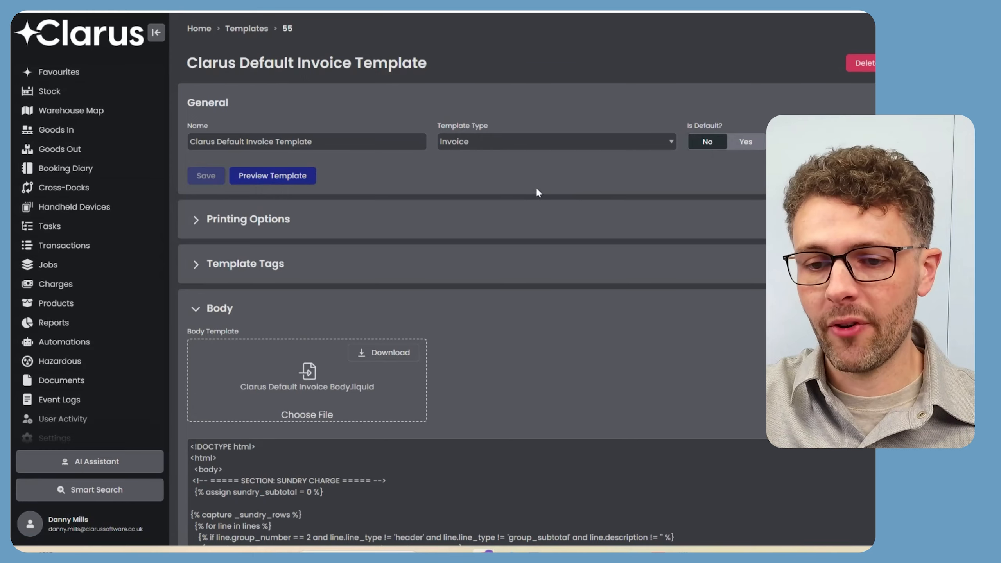
Scroll through the Clarus Default Invoice Template's Liquid HTML body code.
scroll(542, 178, down, 6)
scroll(561, 294, down, 10)
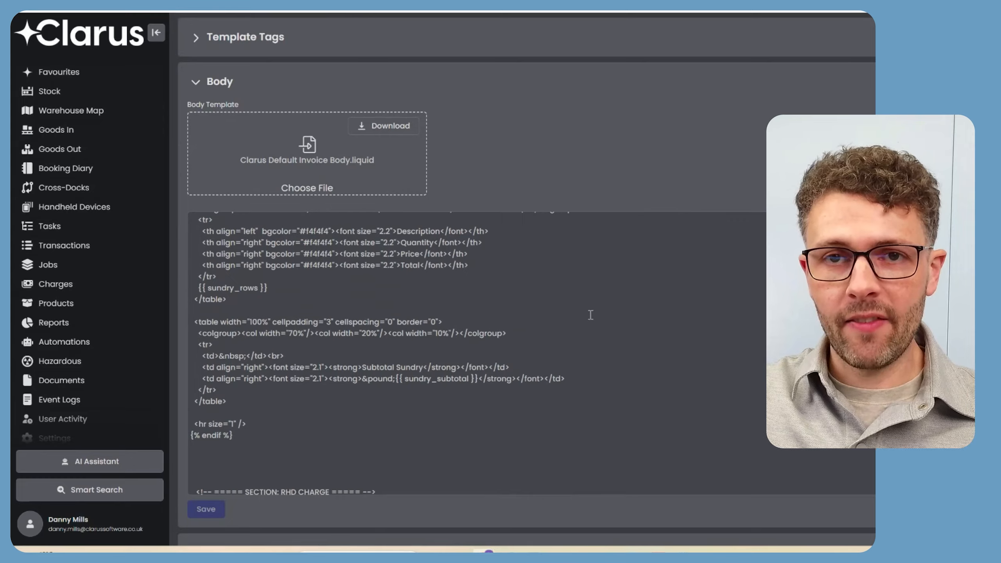
scroll(591, 314, down, 3)
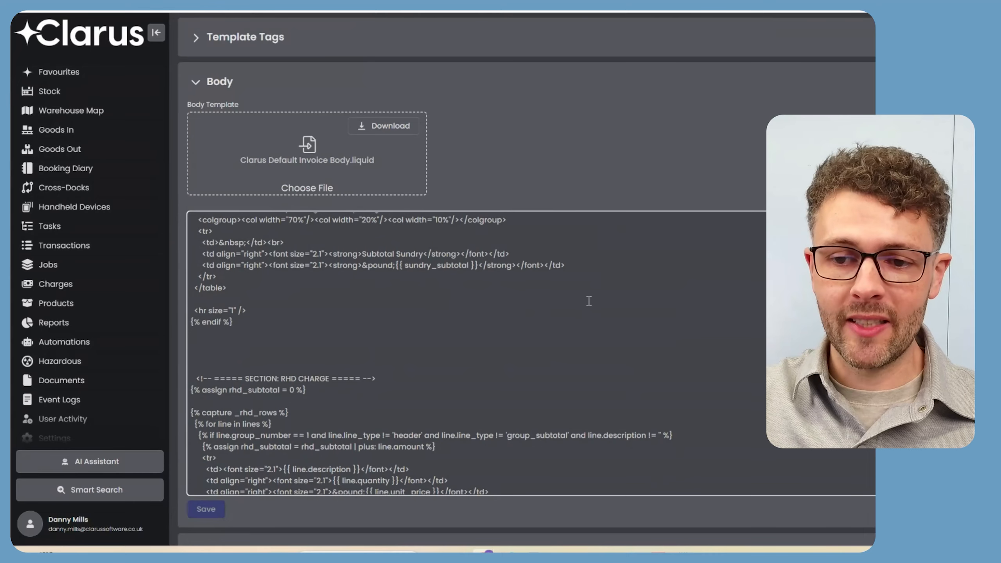
scroll(605, 302, down, 4)
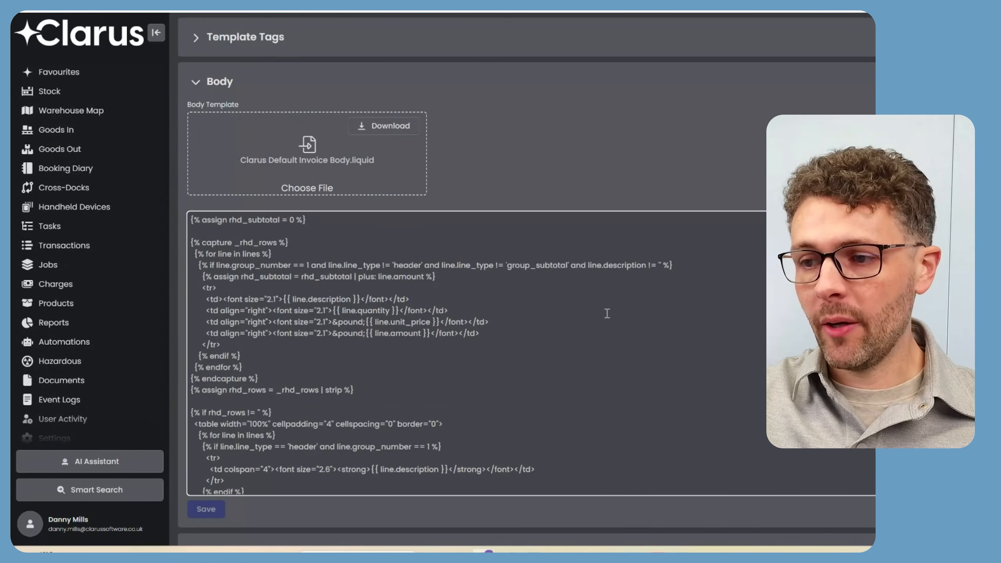
click(718, 270)
scroll(527, 276, down, 2)
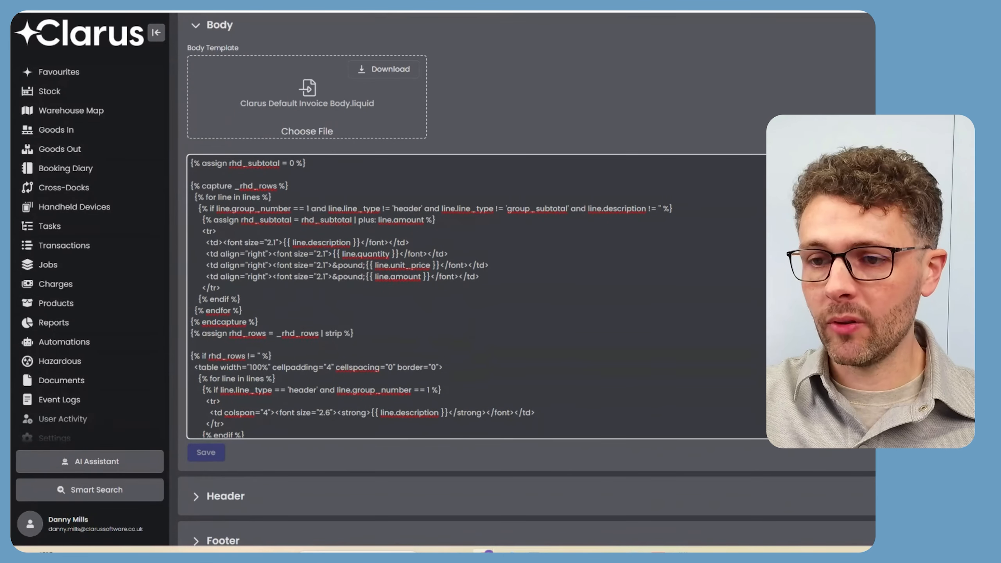
scroll(612, 277, down, 2)
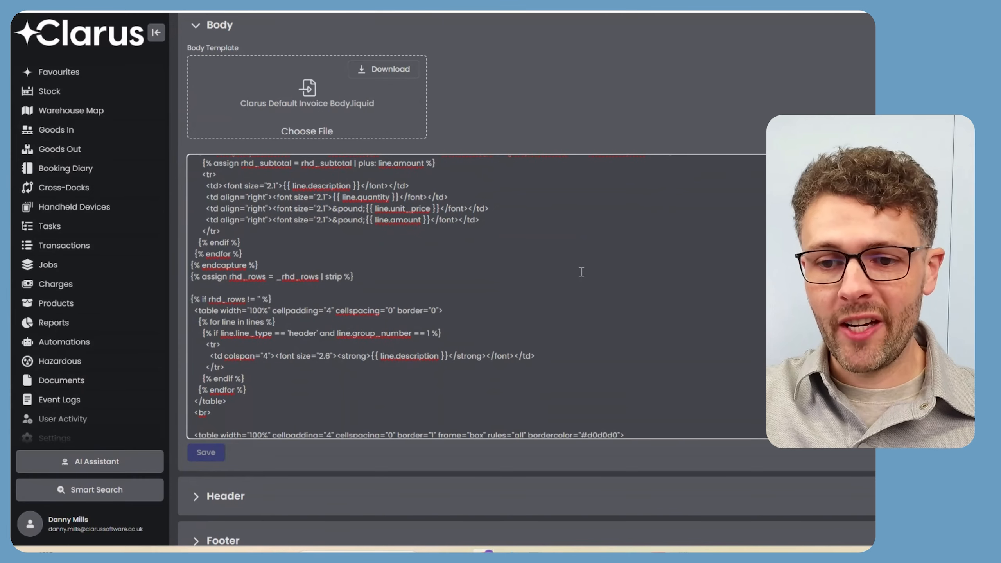
scroll(589, 276, down, 15)
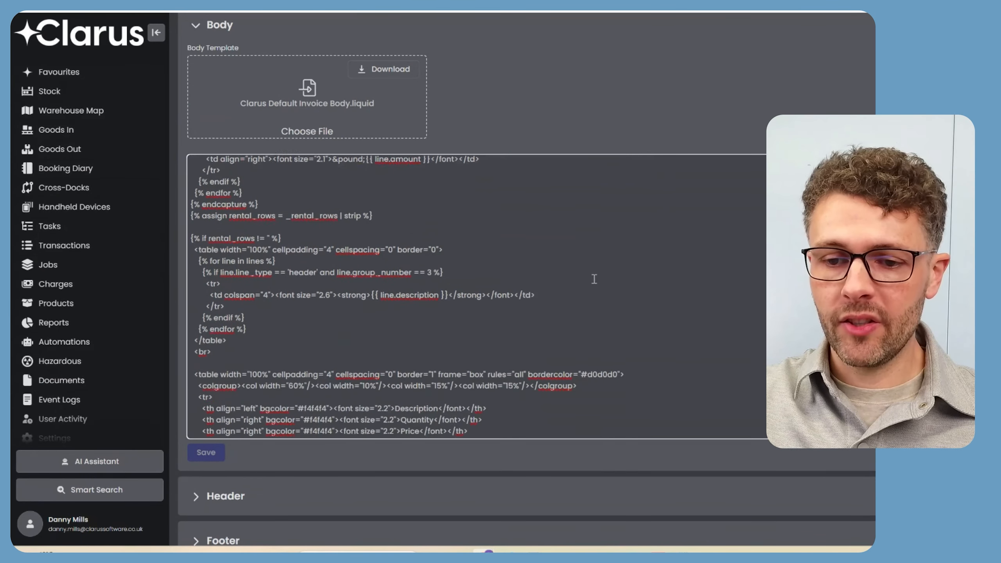
scroll(578, 90, up, 6)
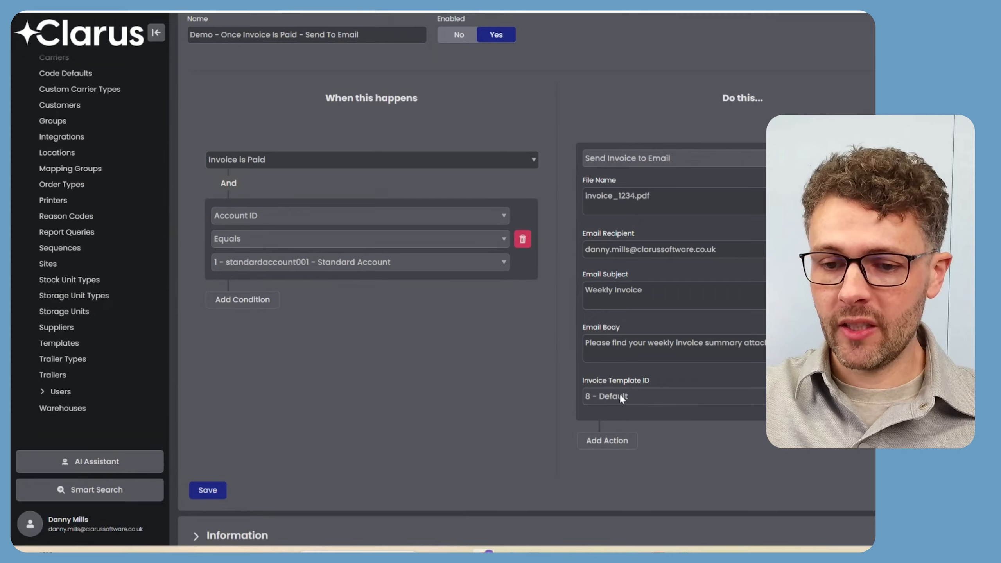
Save the paid-invoice automation with its Account ID condition.
click(209, 491)
scroll(97, 310, up, 3)
scroll(97, 310, up, 5)
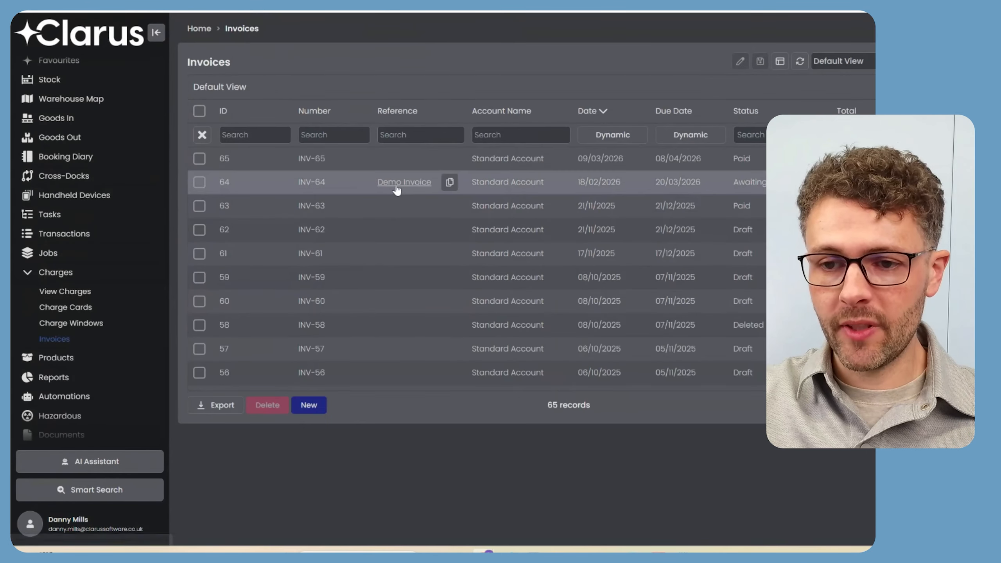
Mark invoice INV-64 (Demo Invoice) as Paid.
click(302, 189)
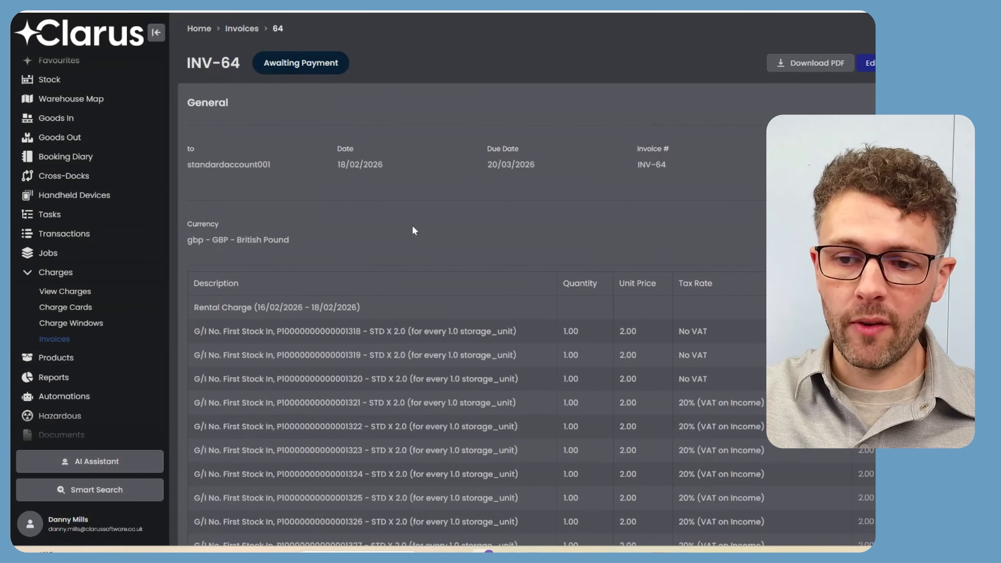
scroll(545, 215, down, 10)
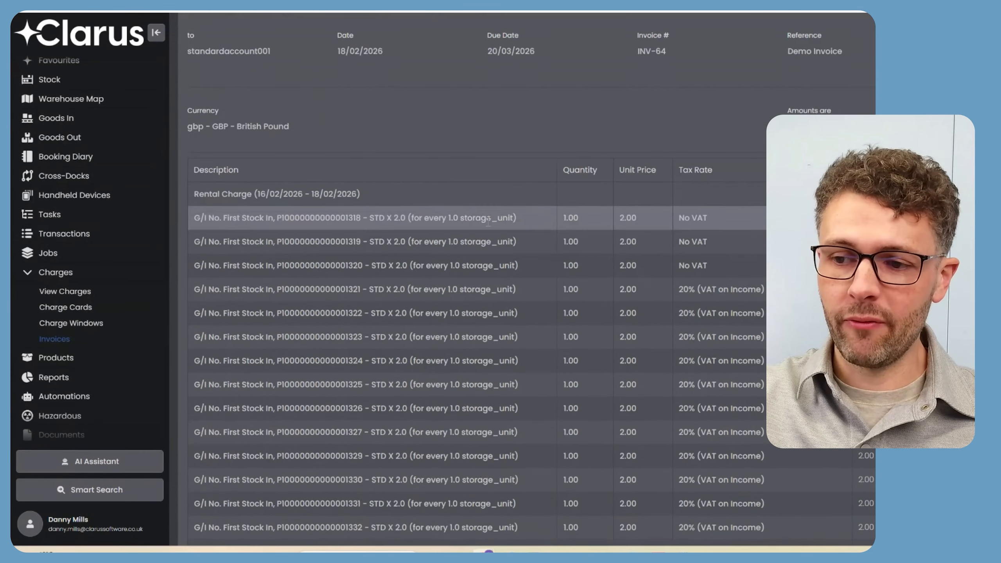
scroll(528, 273, down, 10)
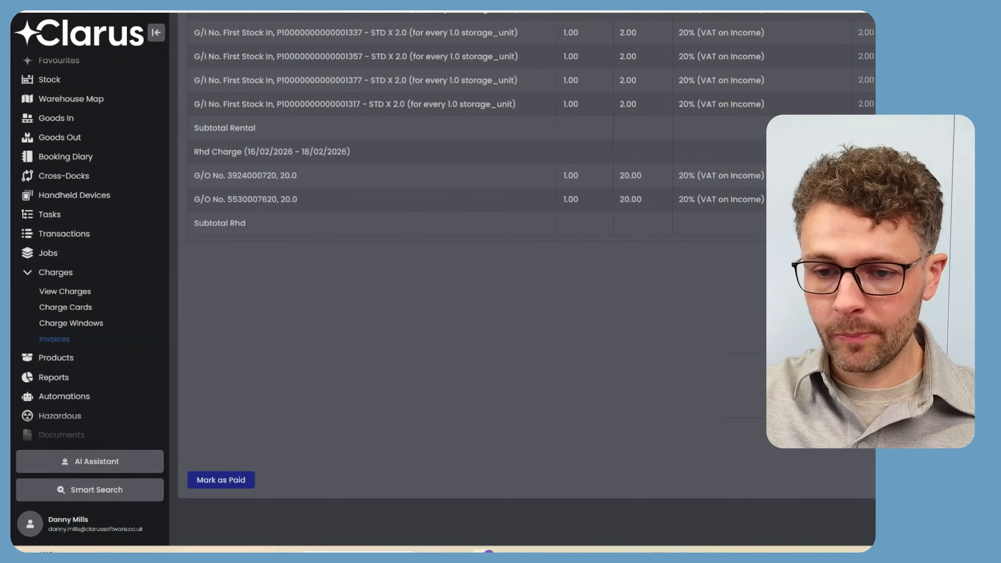
click(233, 483)
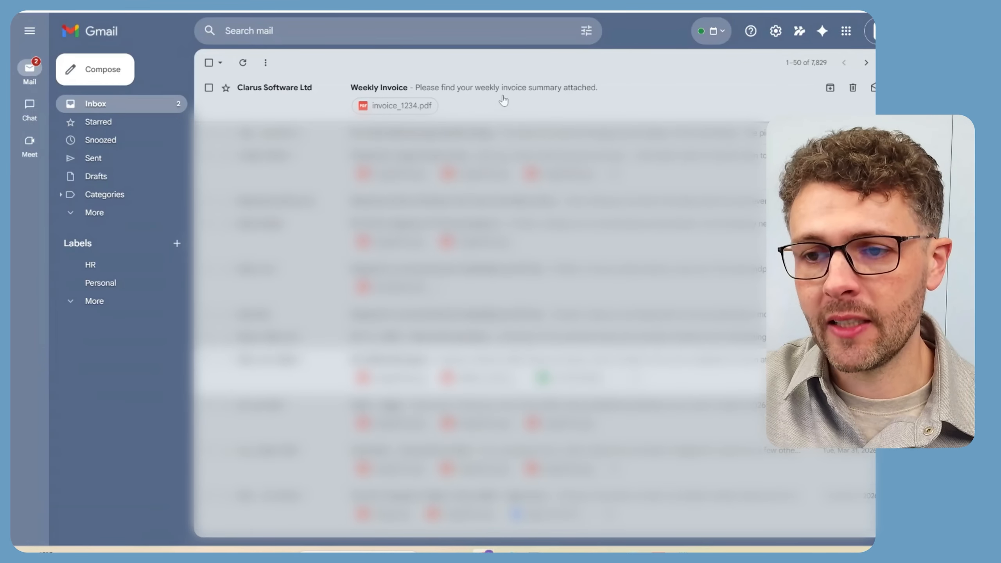
Open the Weekly Invoice email and preview invoice_1234.pdf, confirming it contains Invoice INV-64.
click(505, 100)
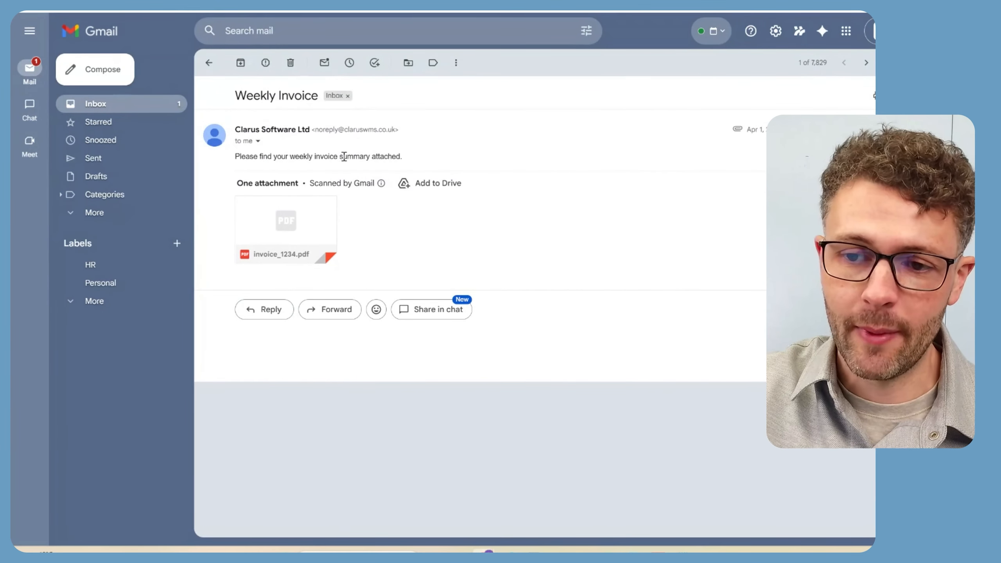
click(301, 217)
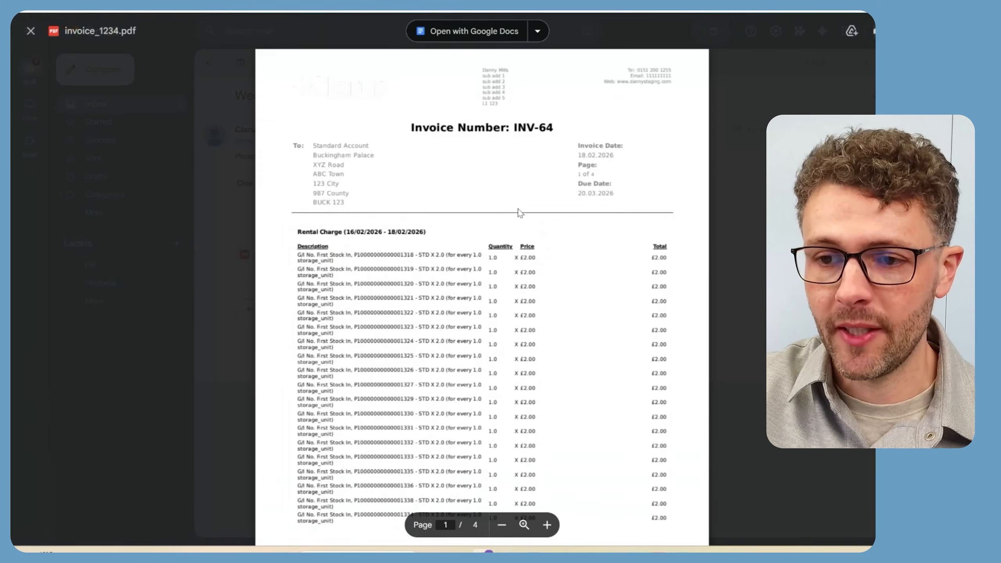
scroll(548, 222, down, 2)
scroll(548, 222, down, 5)
scroll(552, 221, up, 8)
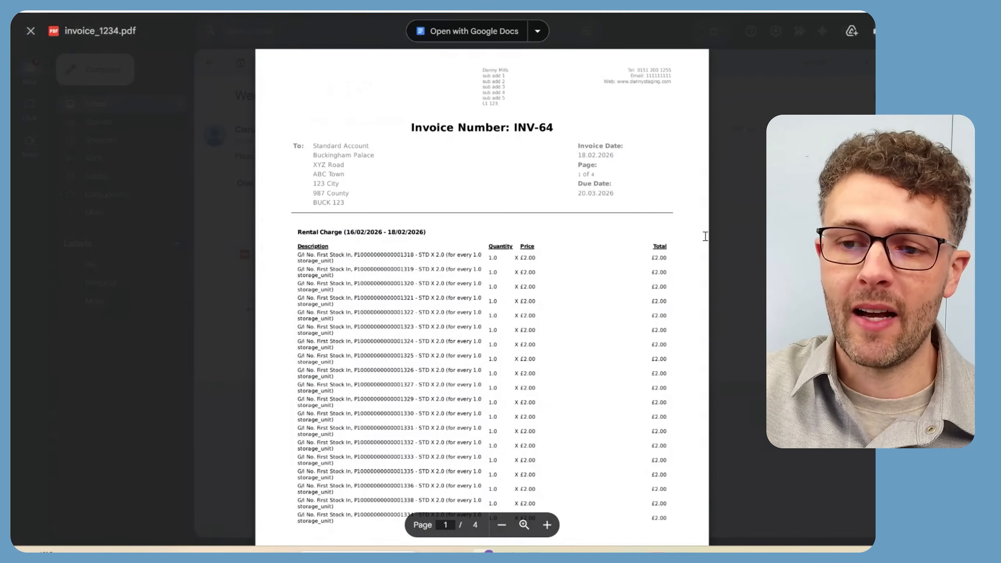
key(Escape)
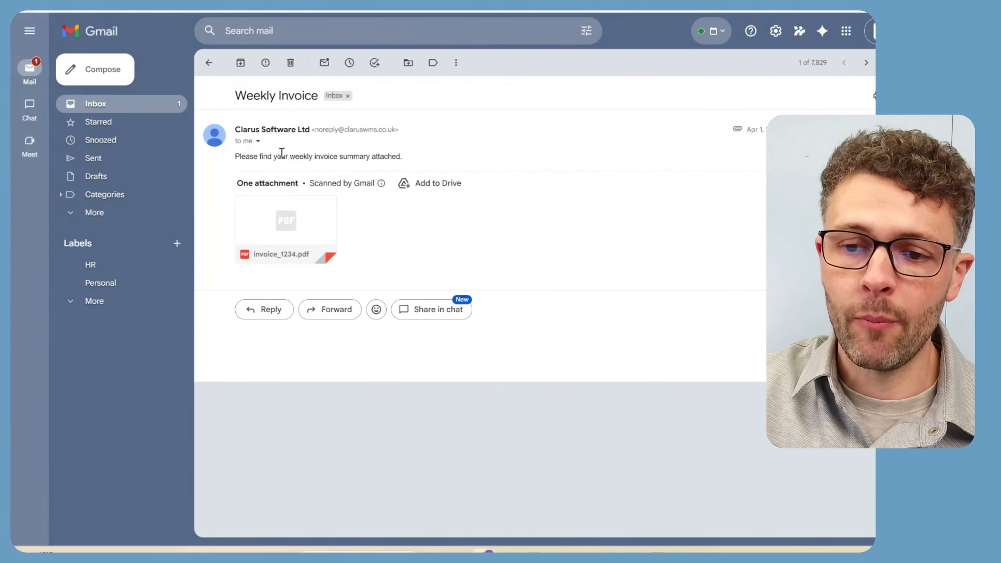